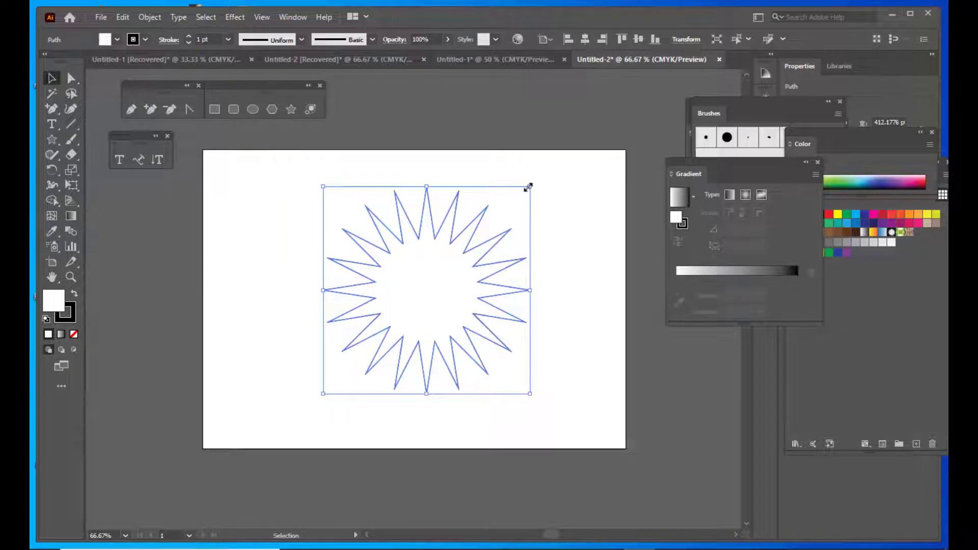
Step: Enlarge the starburst proportionally from its centre to about 449 pt wide and move it slightly up
left_click_drag(530, 187, 541, 169)
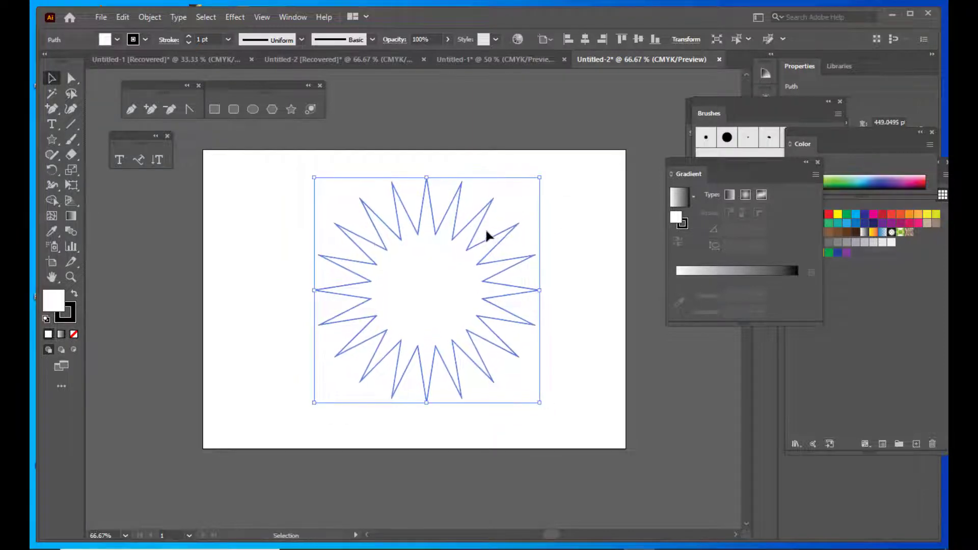
left_click_drag(475, 227, 475, 222)
Step: Fill the starburst with a linear gradient running from bright blue to dark indigo
left_click_drag(671, 163, 635, 146)
left_click(644, 259)
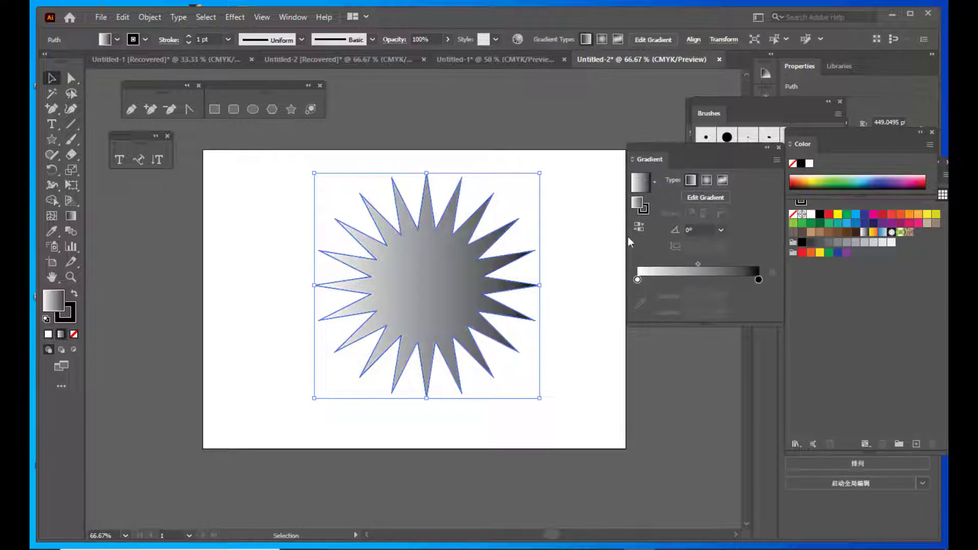
mouse_move(654, 147)
left_mouse_down()
mouse_move(631, 147)
mouse_move(663, 135)
mouse_move(651, 132)
left_mouse_up()
double_click(708, 262)
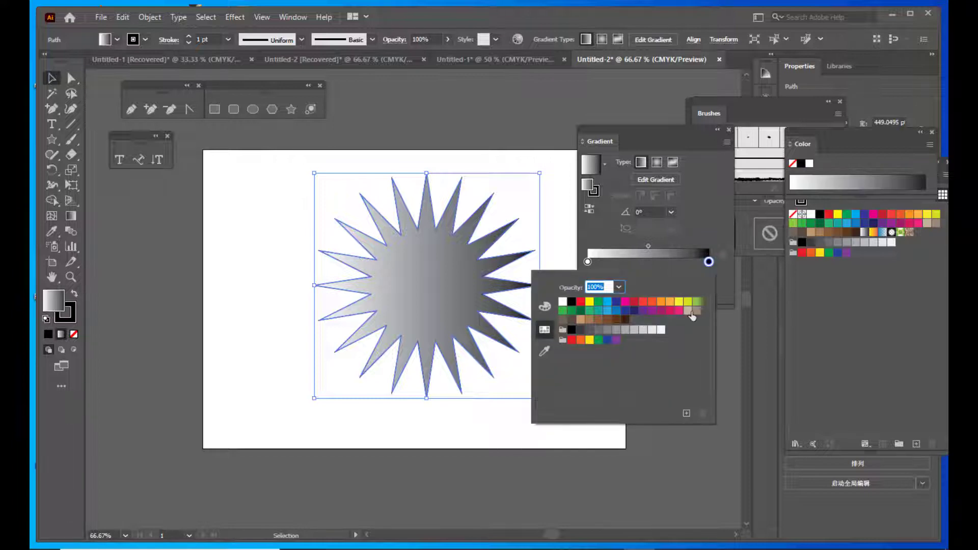
left_click(635, 310)
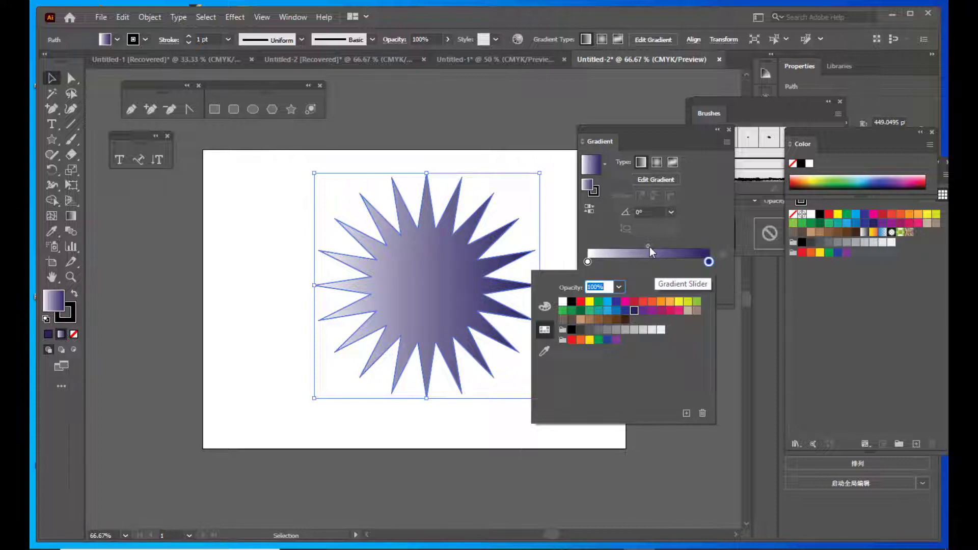
double_click(589, 262)
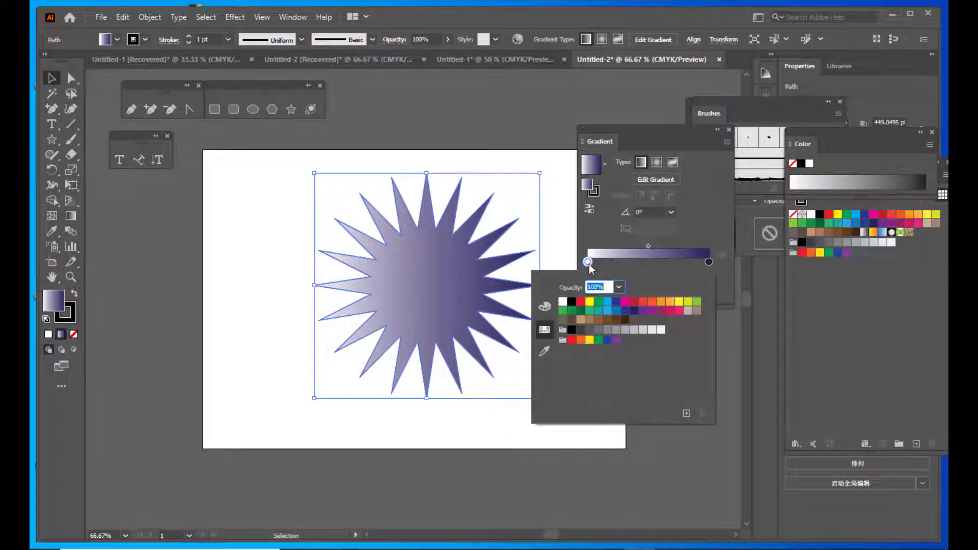
left_click(608, 312)
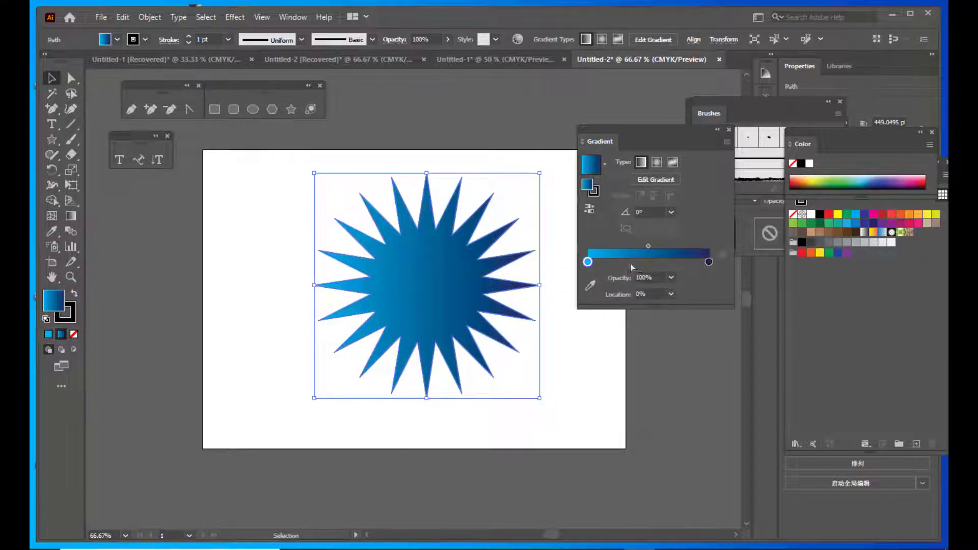
Step: Shift the gradient midpoint to about 46% and change the fill to a radial gradient with its colours reversed
left_click_drag(648, 247, 643, 247)
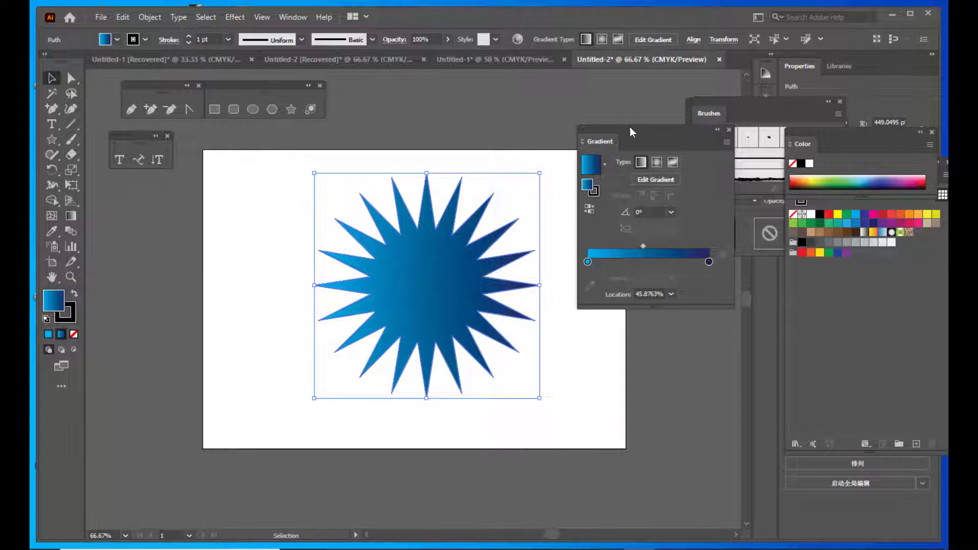
left_click_drag(630, 127, 637, 126)
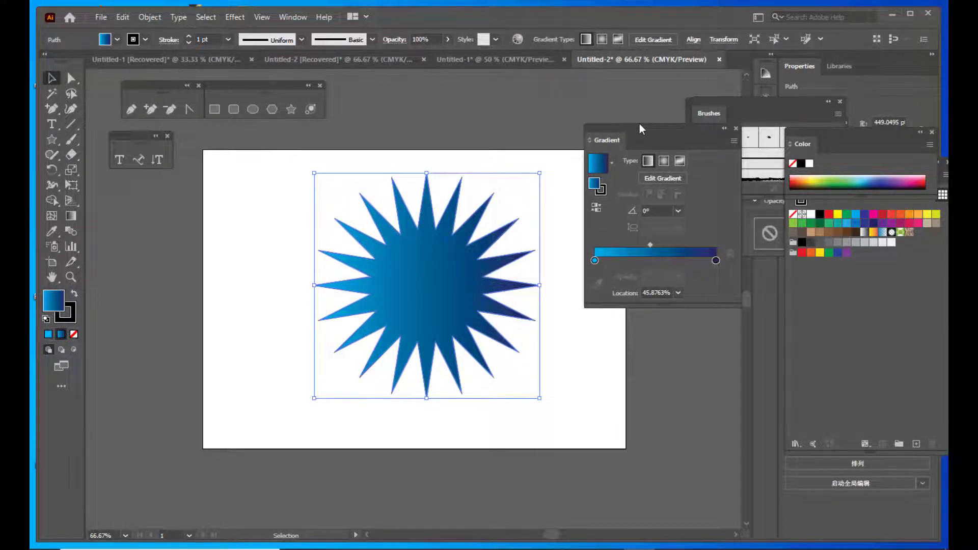
left_click(665, 161)
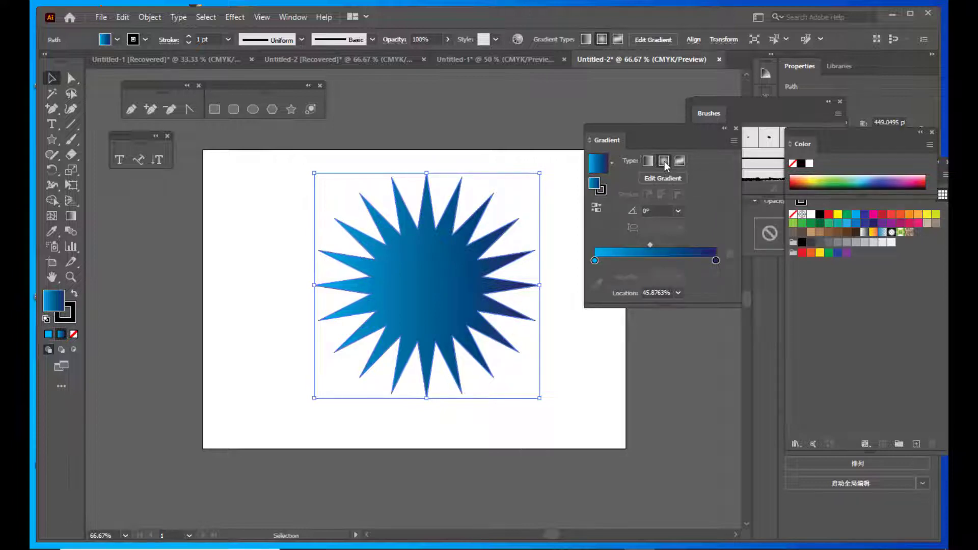
left_click(596, 210)
left_click_drag(604, 126, 613, 125)
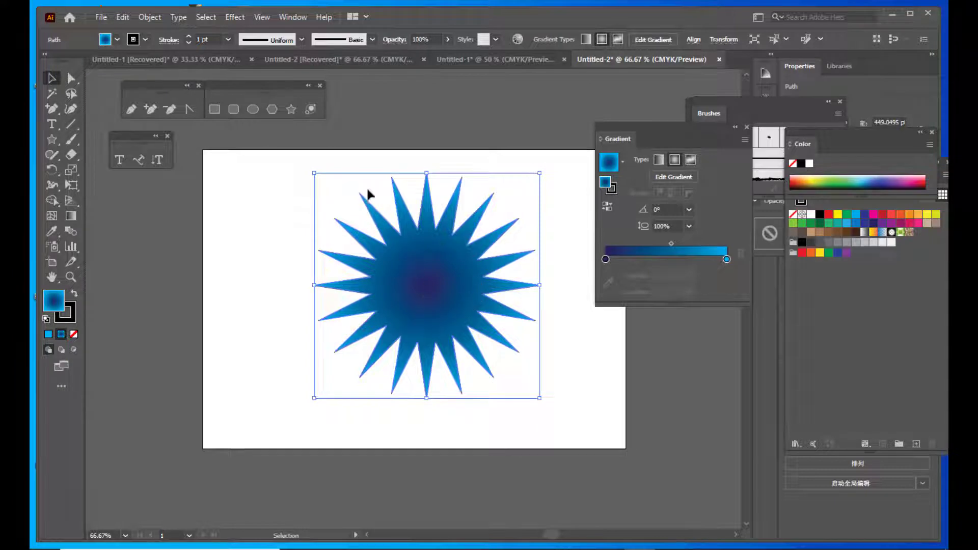
Step: Enlarge the starburst proportionally from its centre to about 469 pt wide
left_click(472, 117)
left_click(444, 245)
left_click_drag(539, 174, 545, 168)
left_click_drag(618, 132, 639, 128)
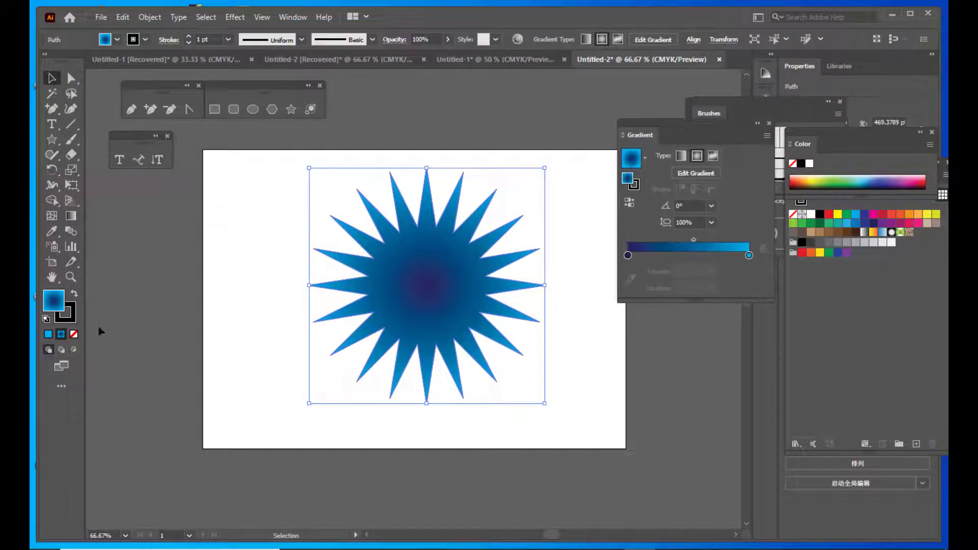
Step: Remove the starburst's stroke and move the shape slightly to the right
left_click(68, 320)
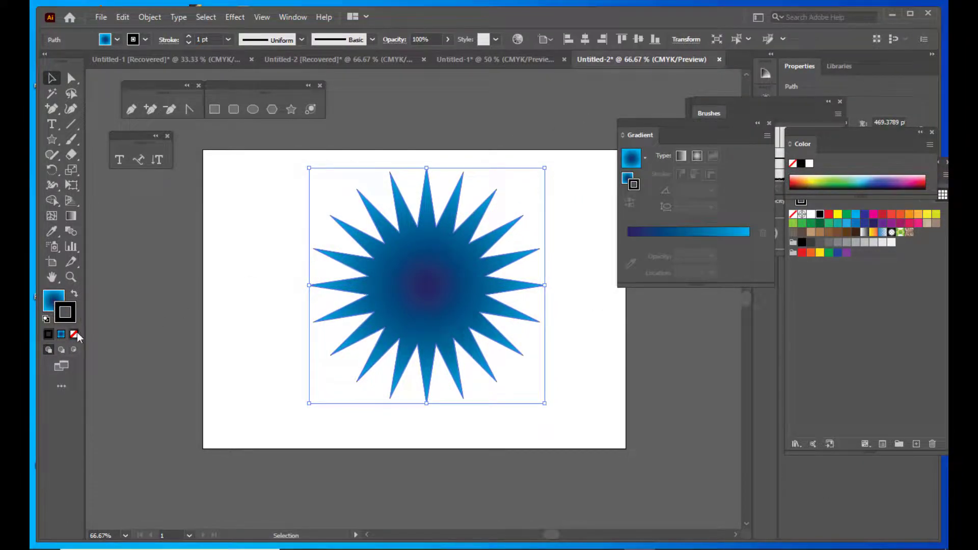
left_click(74, 333)
left_click(49, 305)
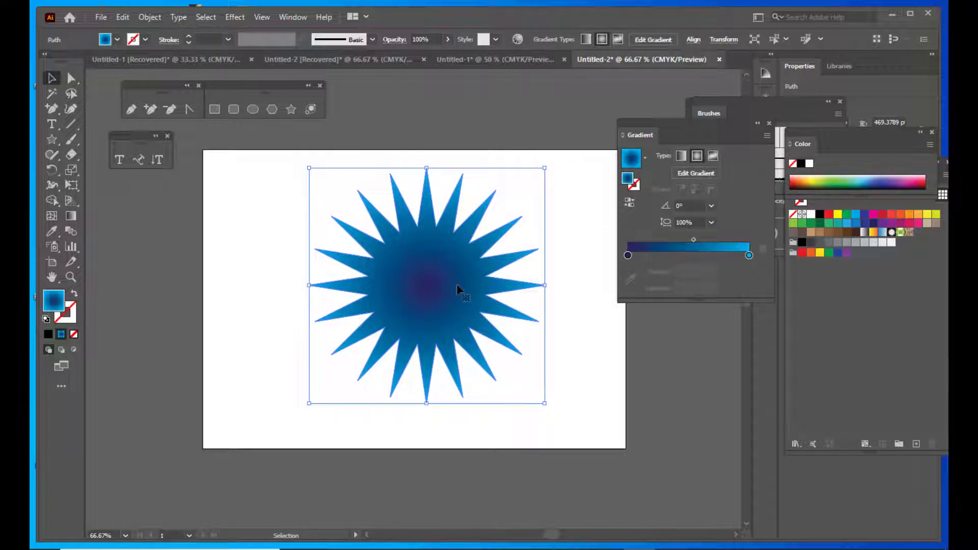
left_click_drag(473, 274, 479, 269)
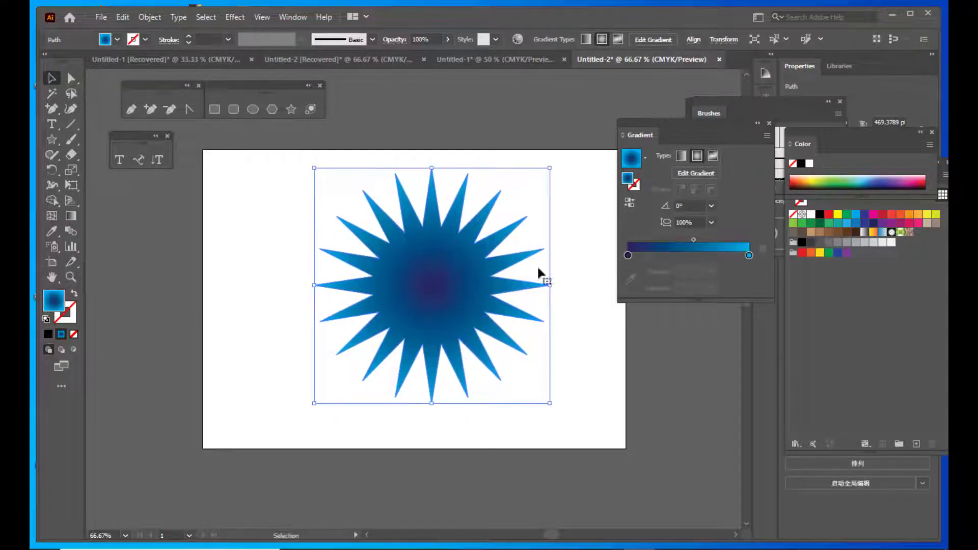
Step: Slightly round all corners of the starburst with the Direct Selection tool's live corners, then deselect it
left_click(72, 78)
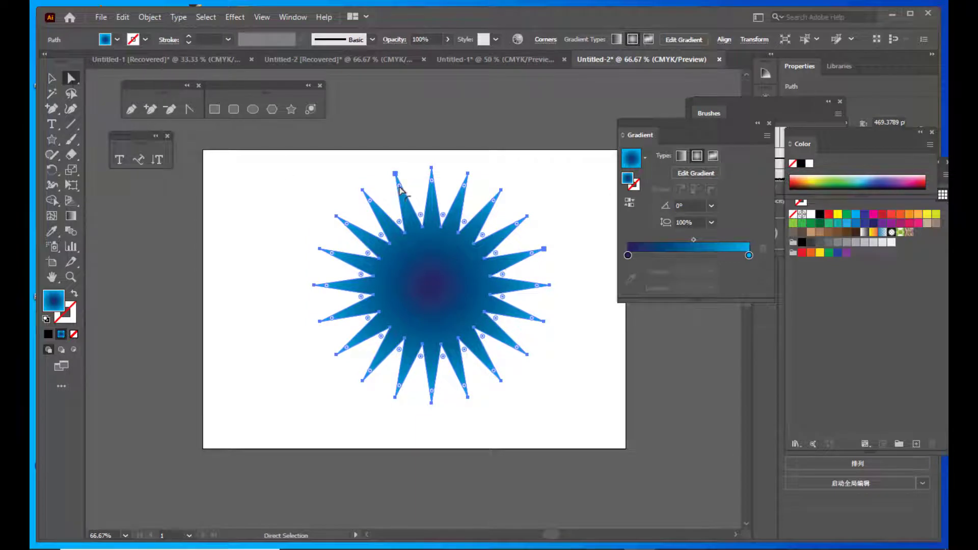
left_click_drag(400, 190, 401, 190)
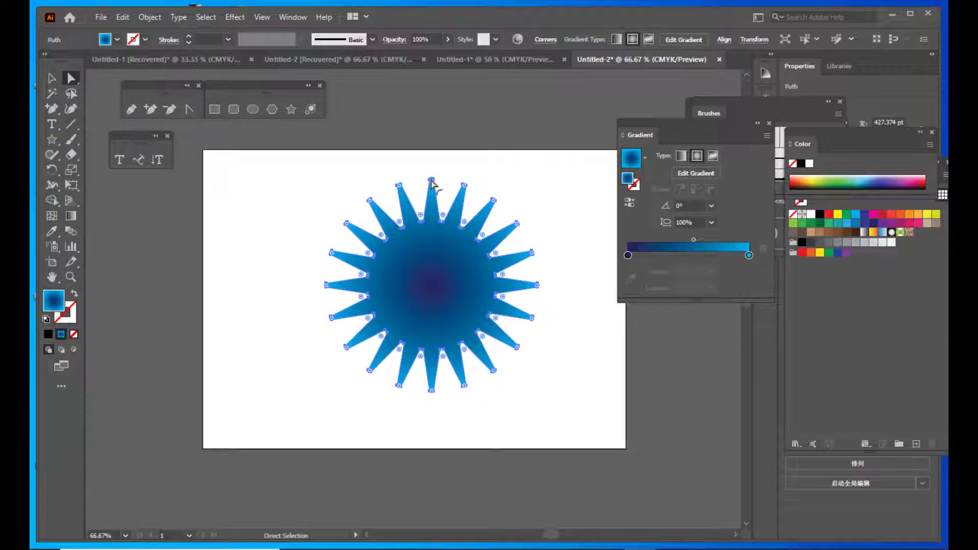
left_click_drag(431, 187, 431, 186)
left_click(49, 80)
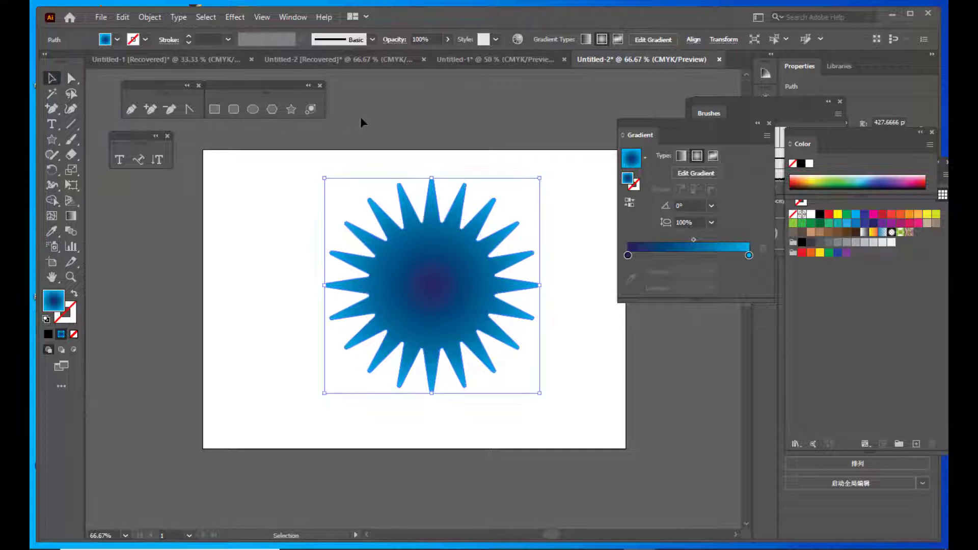
left_click(362, 121)
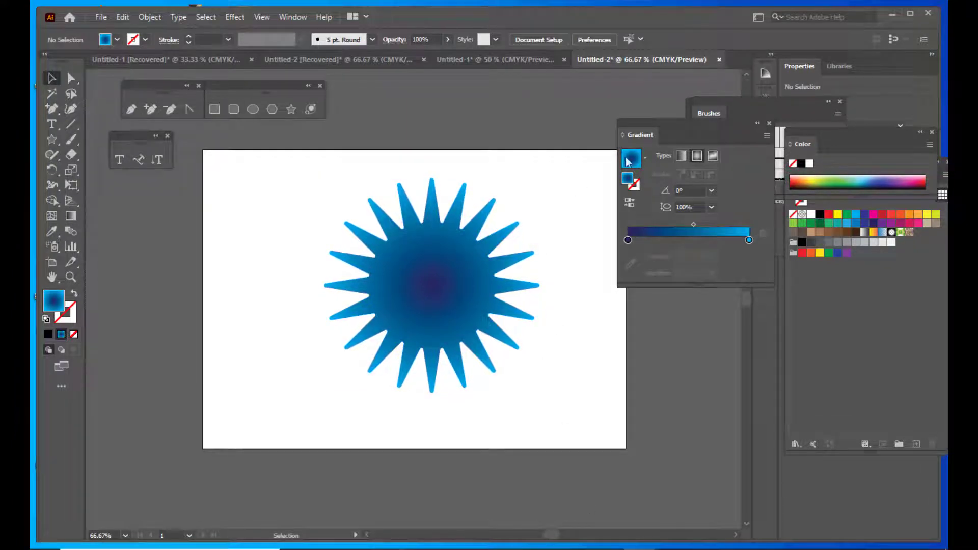
Step: Enlarge the rounded starburst proportionally from its centre to about 486 pt wide
left_click_drag(641, 133, 659, 128)
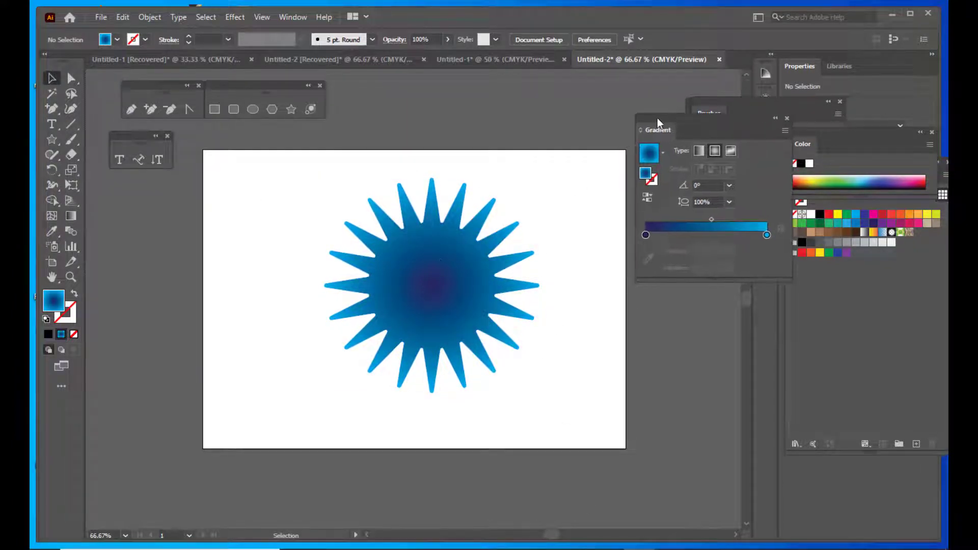
left_click(427, 269)
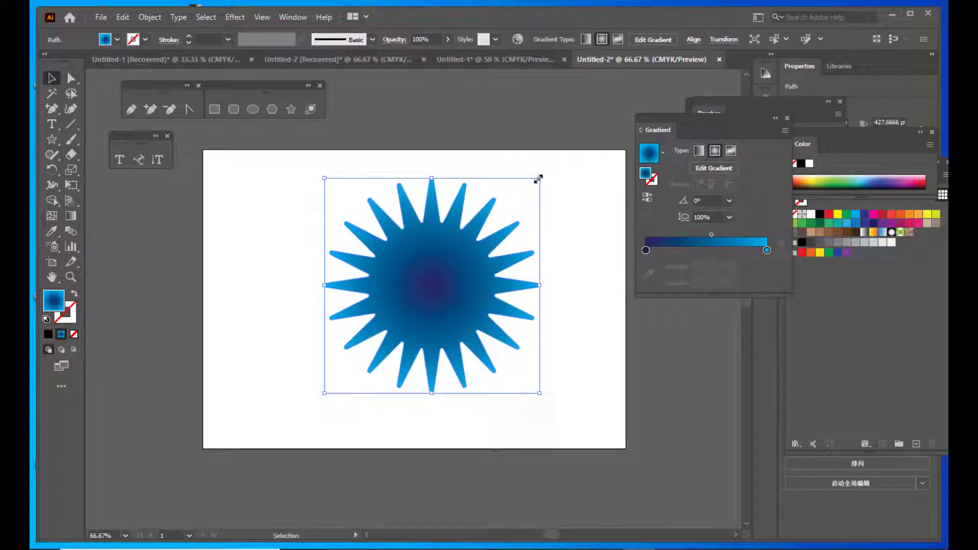
left_click_drag(538, 178, 554, 164)
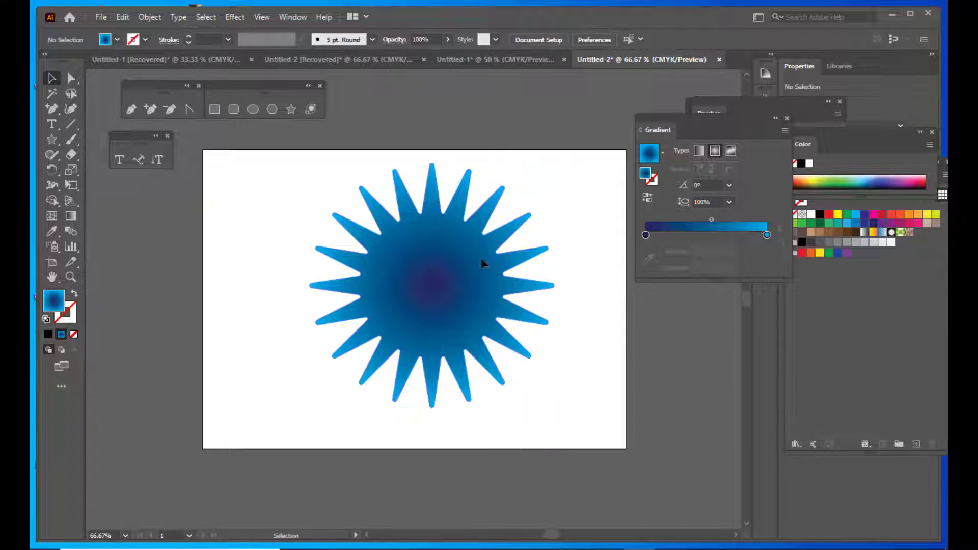
Step: Duplicate the starburst in front of the original and shrink the copy around its centre to about 96 pt wide
key("a")
key("ctrl+c")
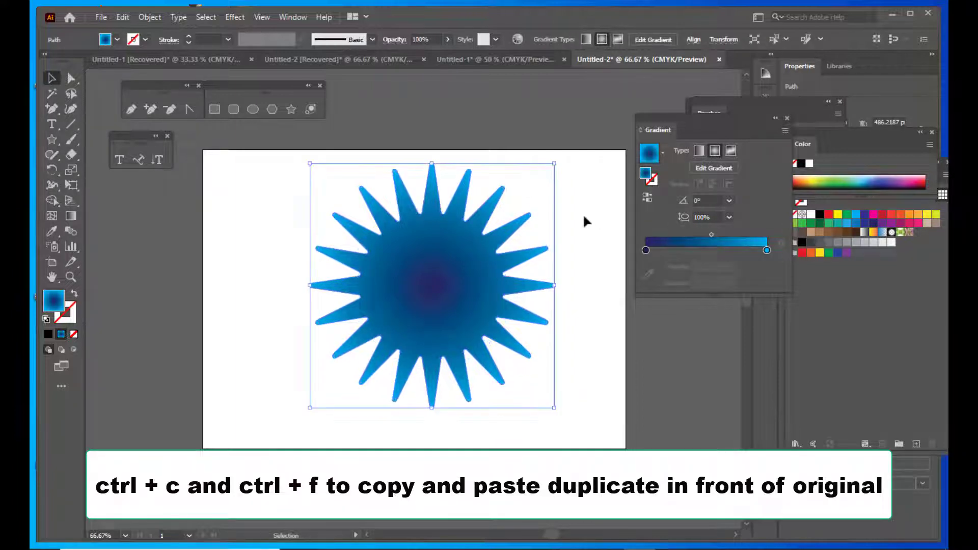
key("ctrl+f")
left_click_drag(555, 163, 467, 259)
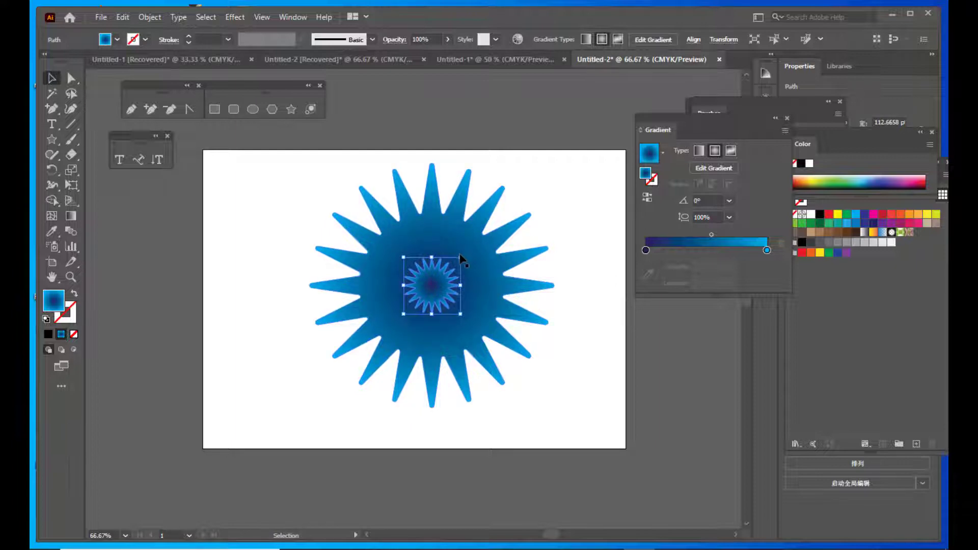
left_click_drag(460, 257, 457, 261)
left_click(570, 243)
Step: Recolour the small starburst's radial gradient with dark green at the centre and light green at the edge
left_click(442, 297)
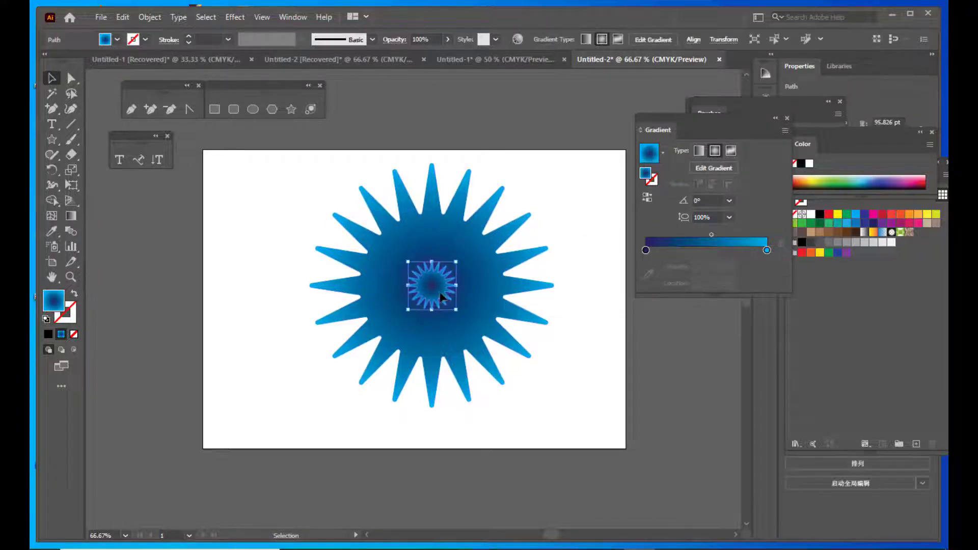
left_click_drag(665, 115, 642, 122)
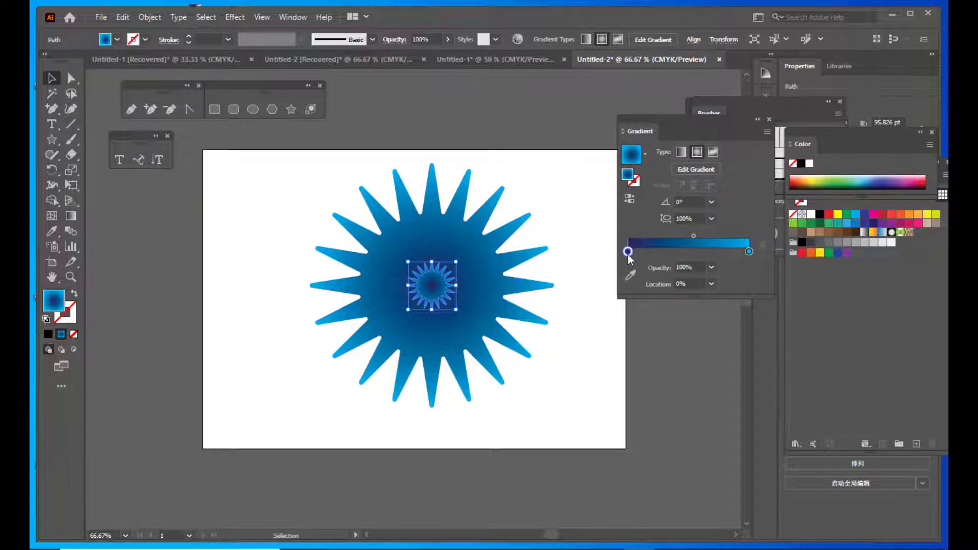
double_click(627, 252)
left_click(621, 300)
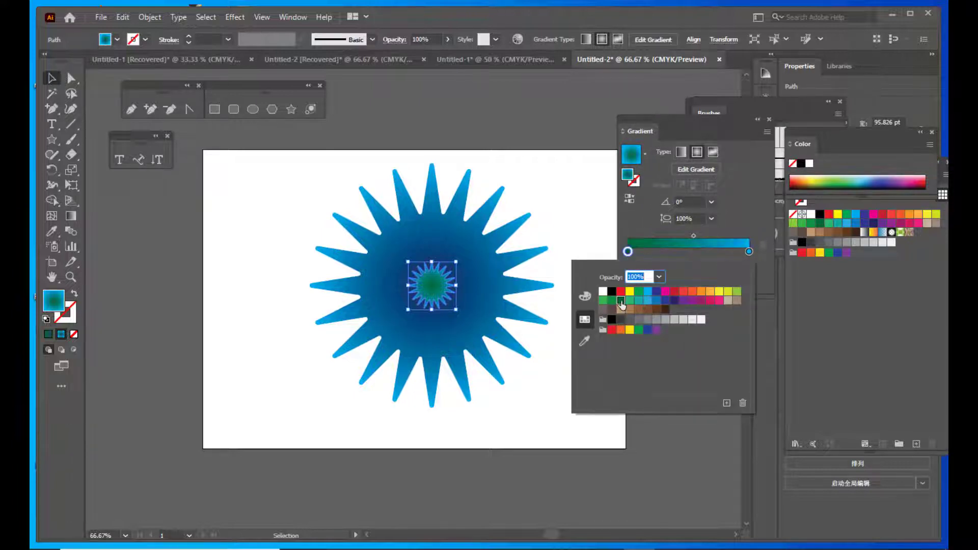
double_click(749, 252)
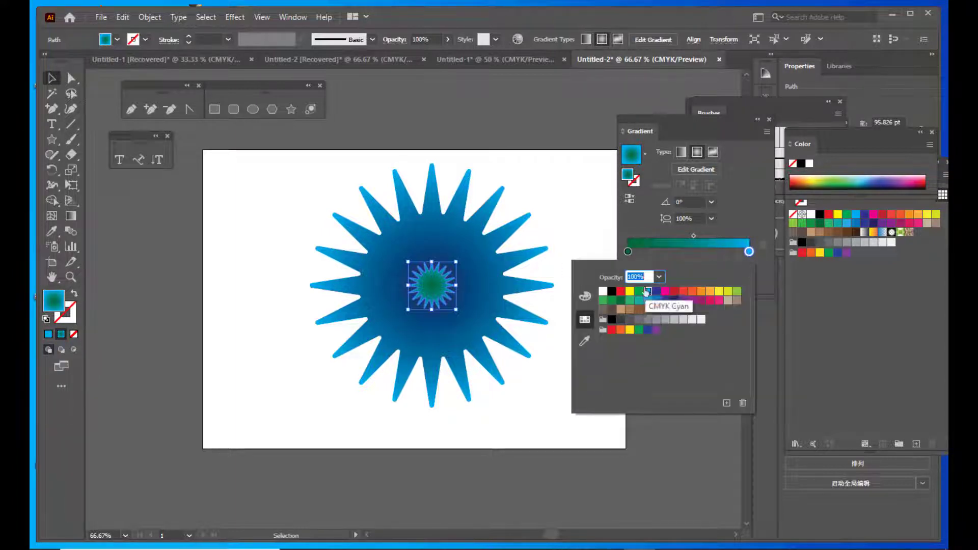
left_click(602, 300)
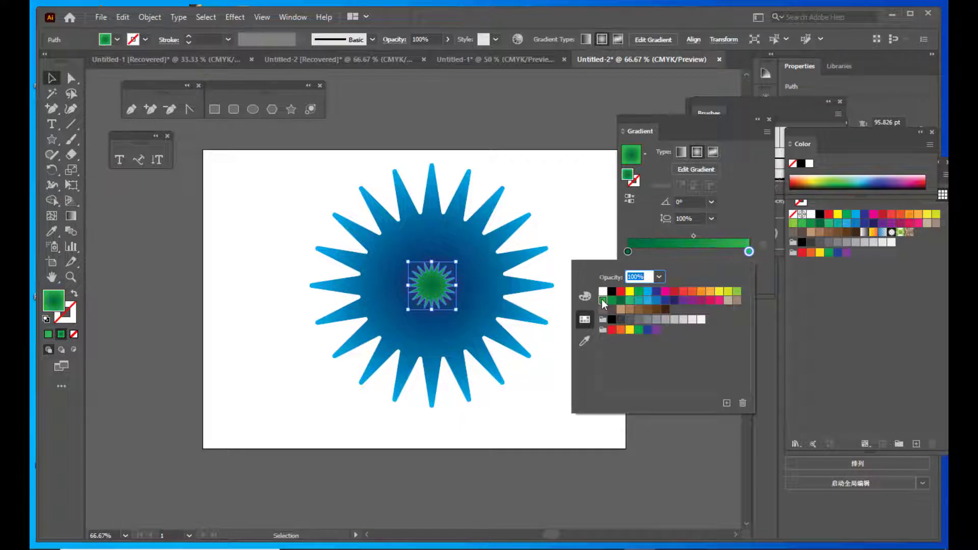
Step: Set the midpoint of the small starburst's green gradient to about 51%
left_click(628, 251)
double_click(627, 251)
left_click_drag(695, 235, 690, 237)
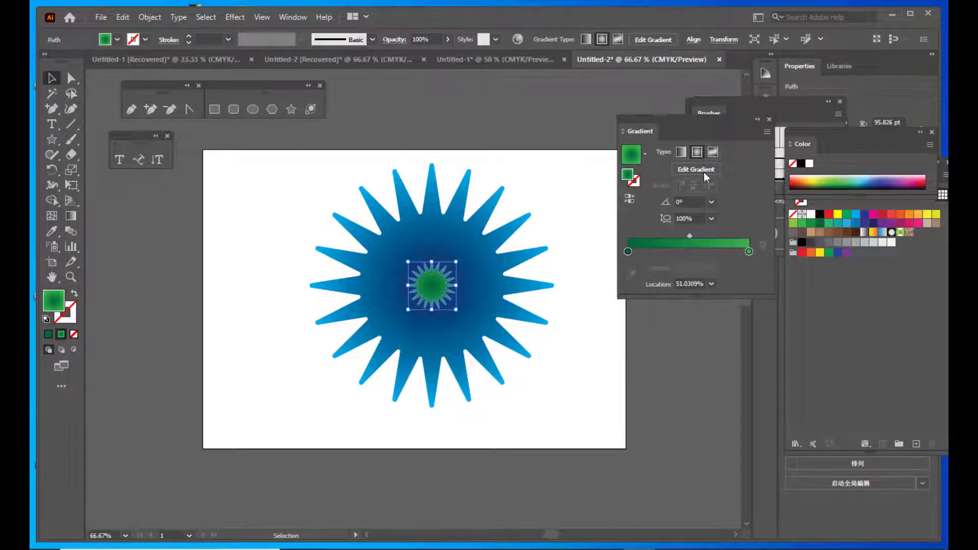
left_click_drag(696, 128, 695, 127)
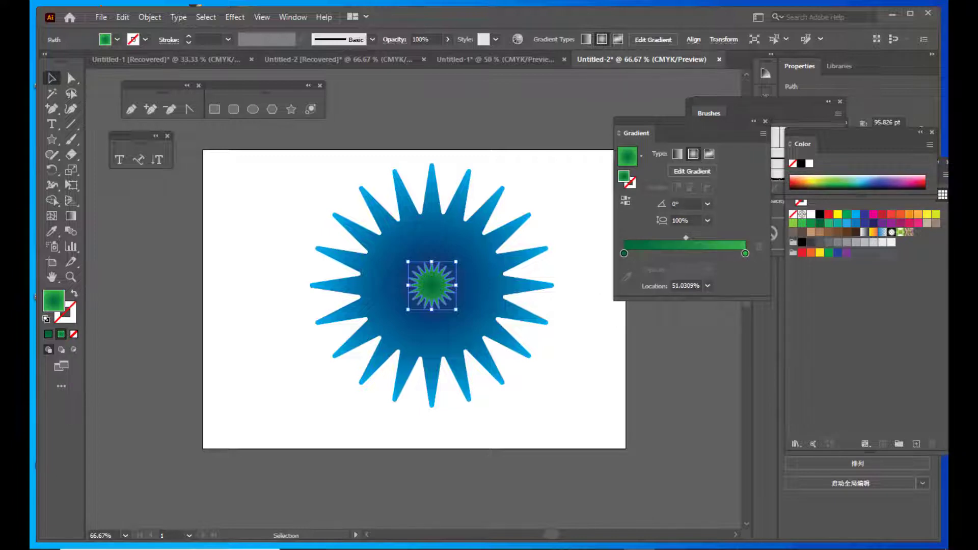
left_click_drag(648, 127, 673, 128)
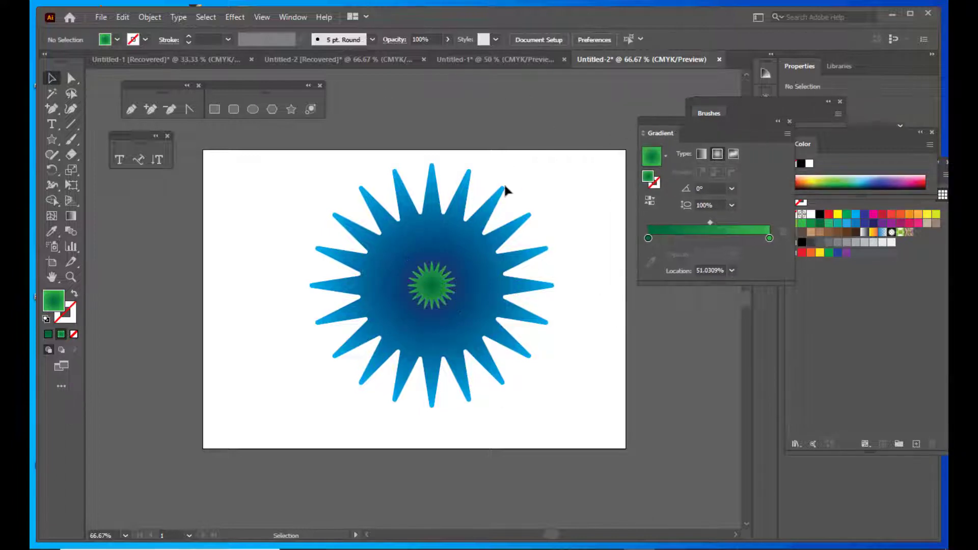
Step: Select both starbursts and set the blend options to Specified Steps with 100 steps
left_click(465, 262)
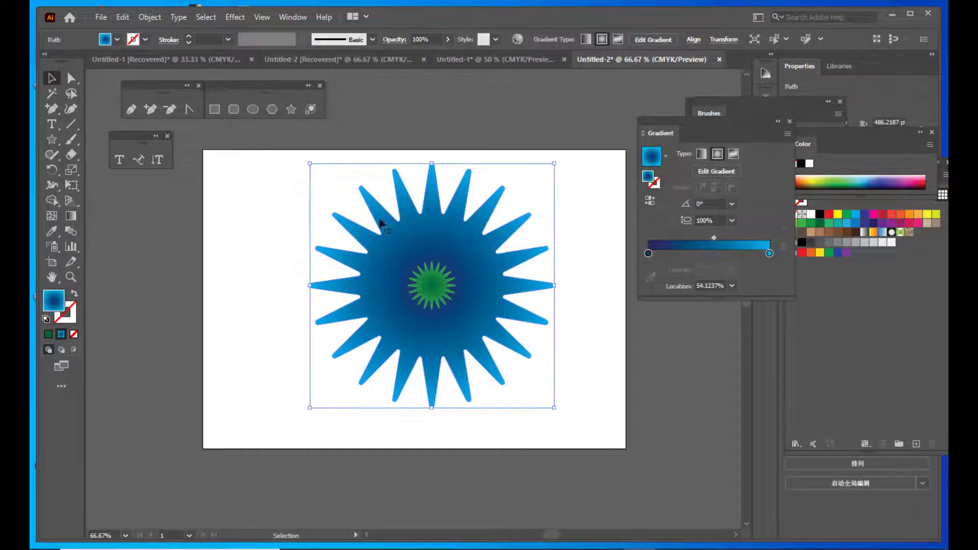
left_click(584, 223)
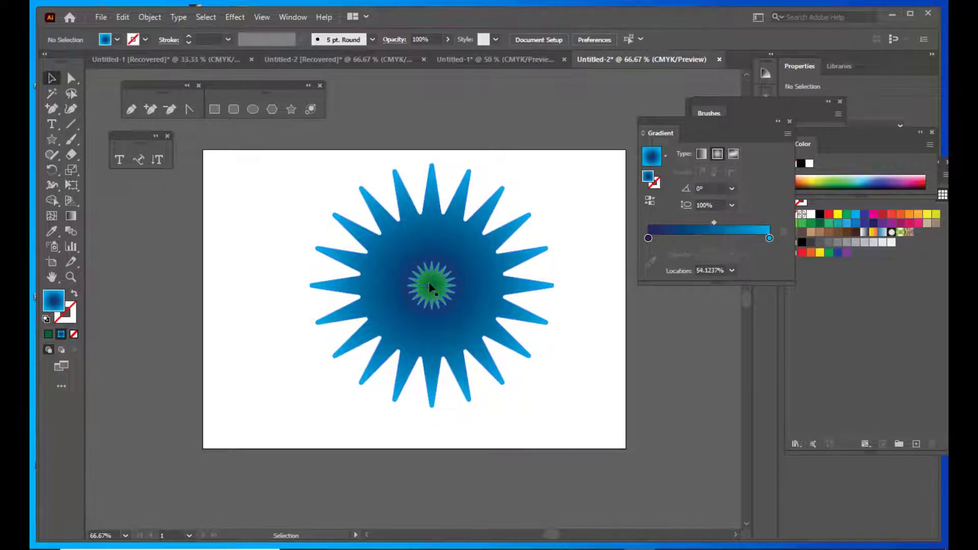
left_click(431, 287)
left_click(448, 216, "shift")
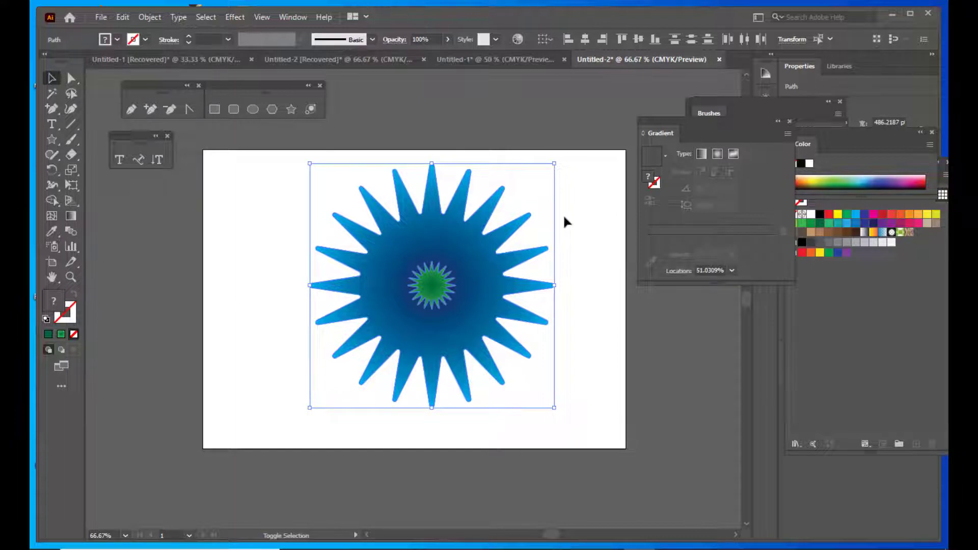
left_click(153, 18)
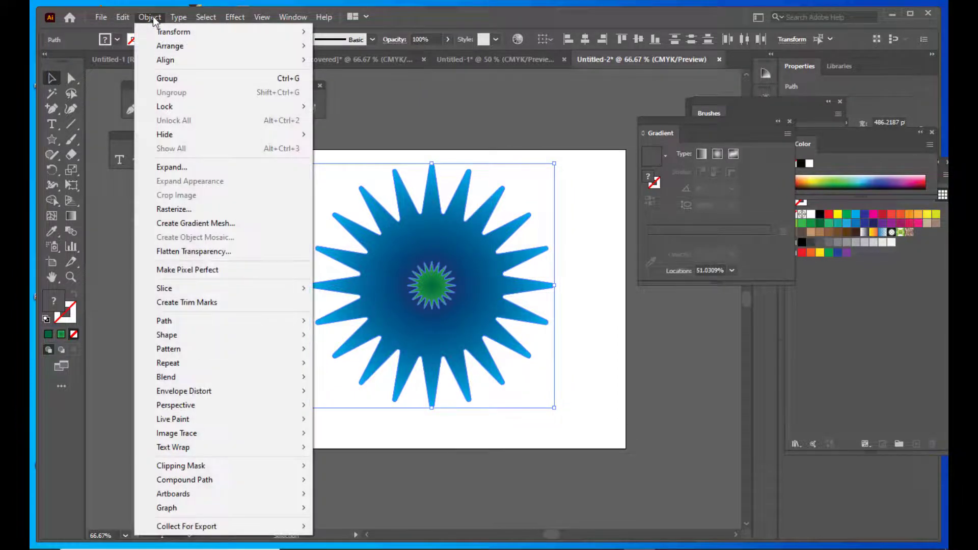
mouse_move(188, 376)
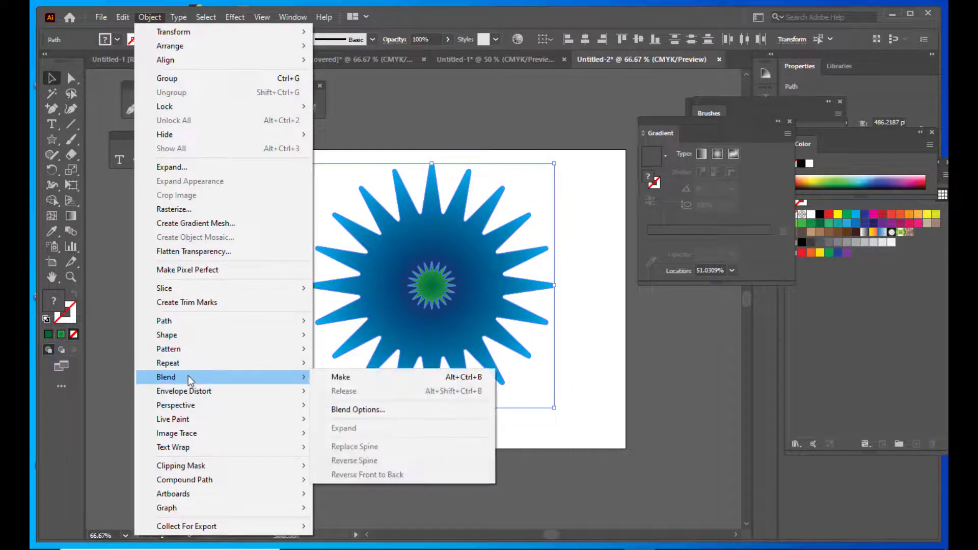
left_click(401, 409)
left_click_drag(496, 220, 592, 95)
left_click(590, 122)
left_click(575, 150)
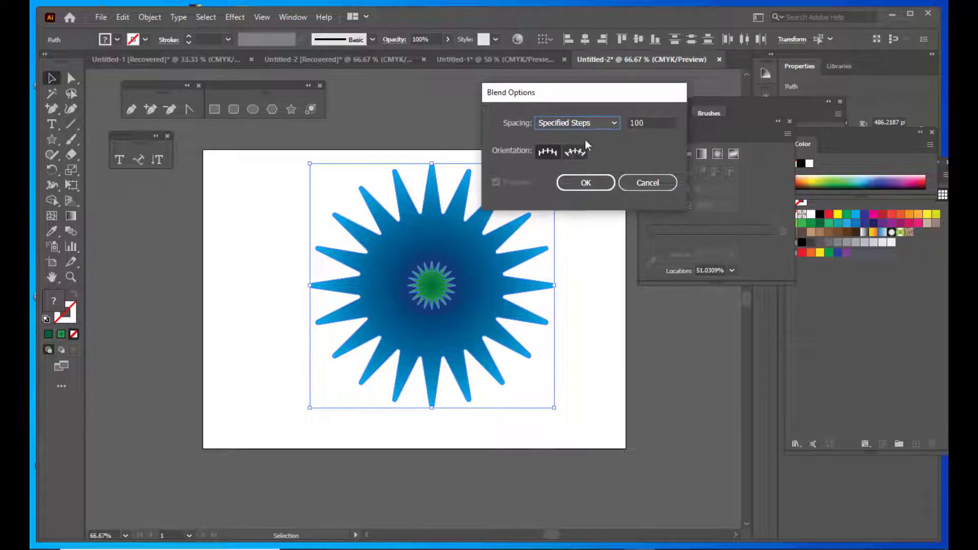
left_click_drag(582, 88, 563, 91)
left_click_drag(635, 127, 590, 97)
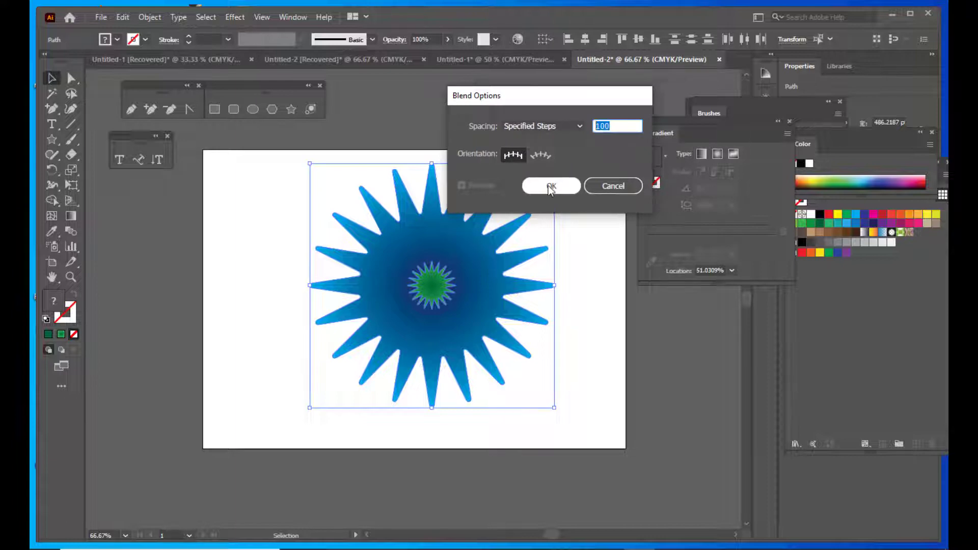
left_click(549, 186)
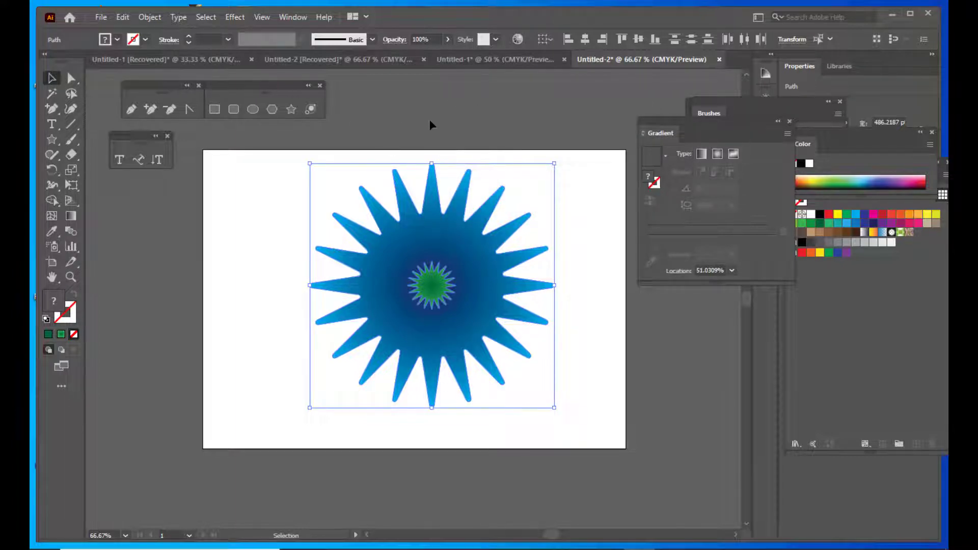
Step: Make a blend between the large blue and small green starbursts, and deselect the result
left_click(153, 19)
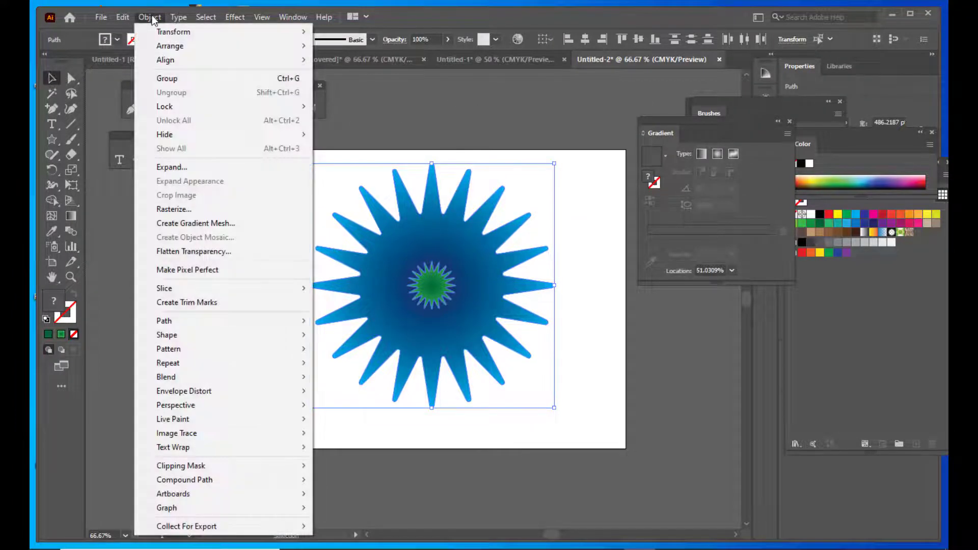
mouse_move(191, 379)
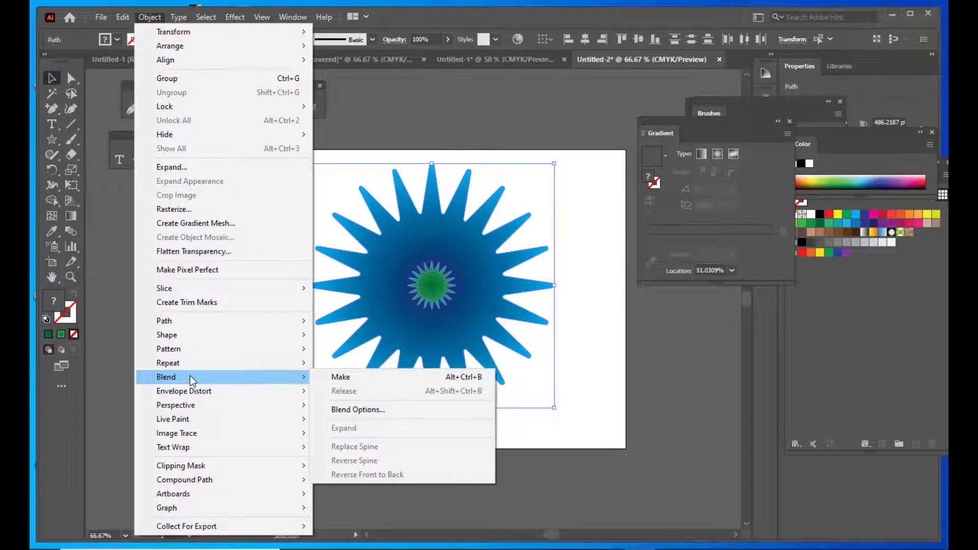
left_click(384, 377)
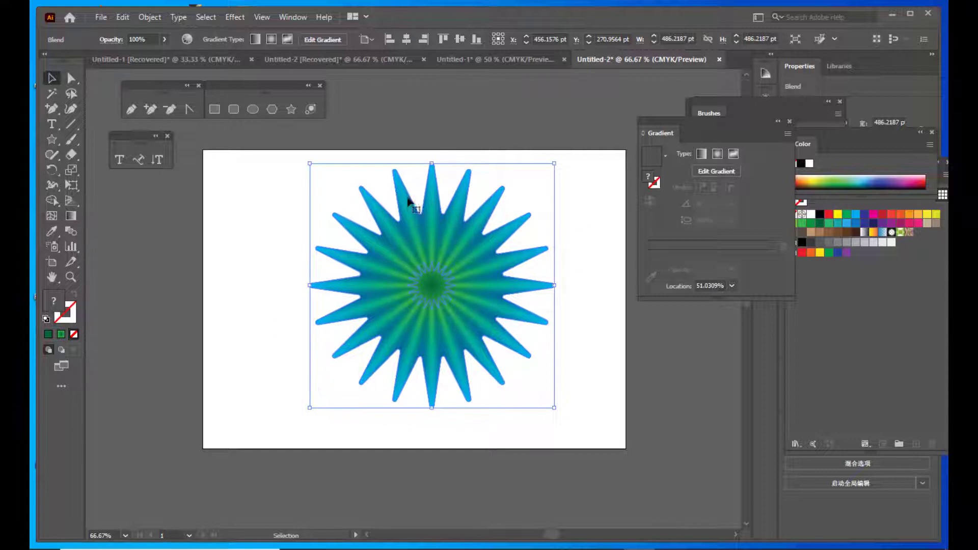
left_click(592, 225)
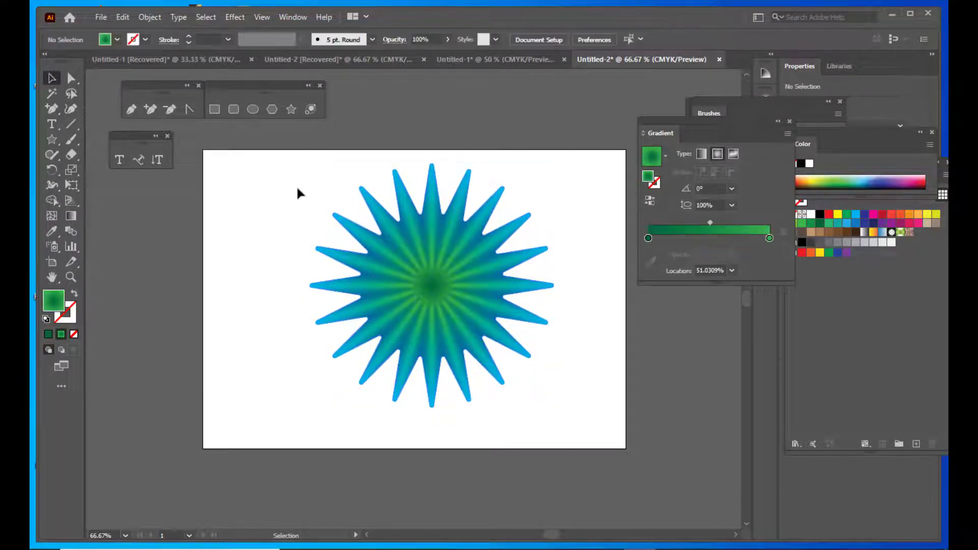
Step: Apply a Pucker & Bloat effect of -23% to the blended starburst
left_click_drag(292, 157, 576, 376)
left_click_drag(602, 427, 584, 439)
left_click(236, 17)
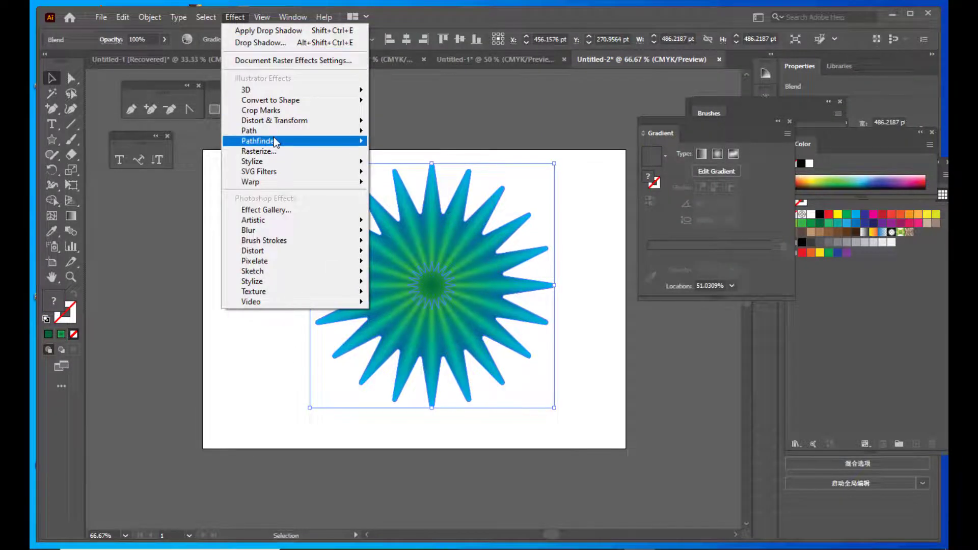
mouse_move(276, 126)
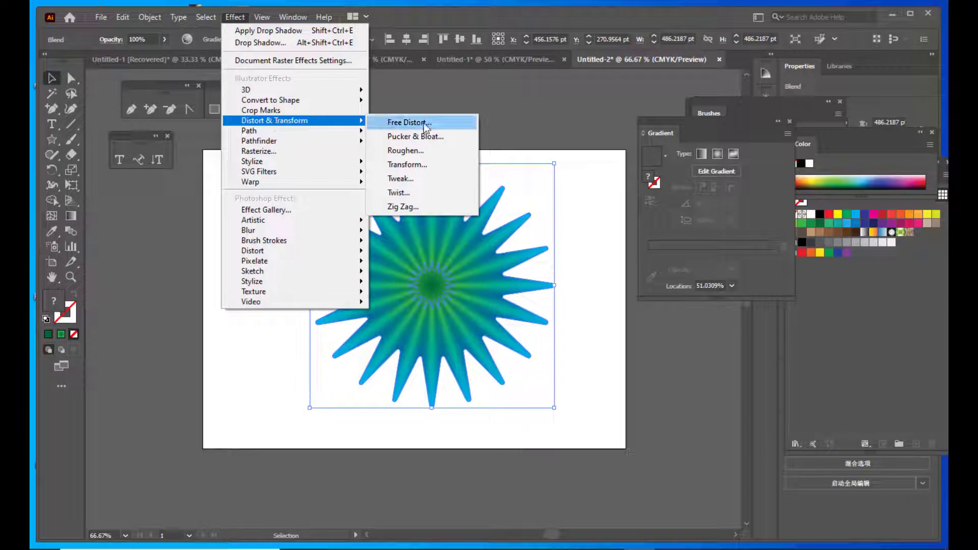
left_click(456, 138)
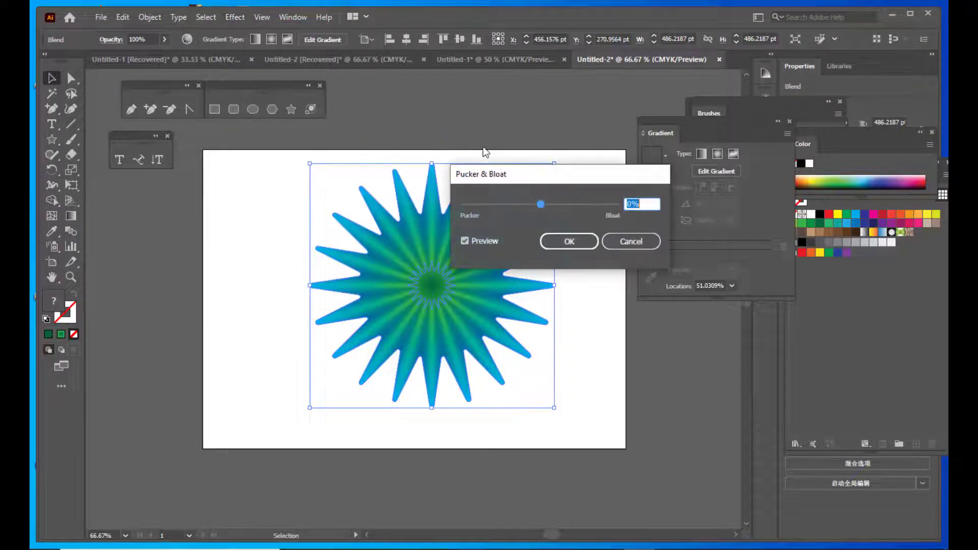
left_click_drag(552, 172, 555, 90)
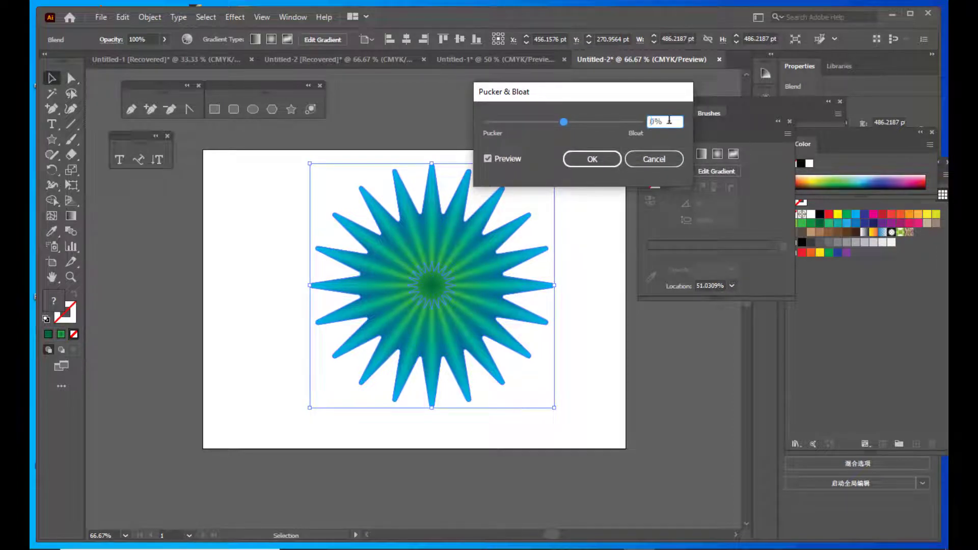
type("-23")
left_click_drag(570, 93, 561, 95)
left_click(584, 160)
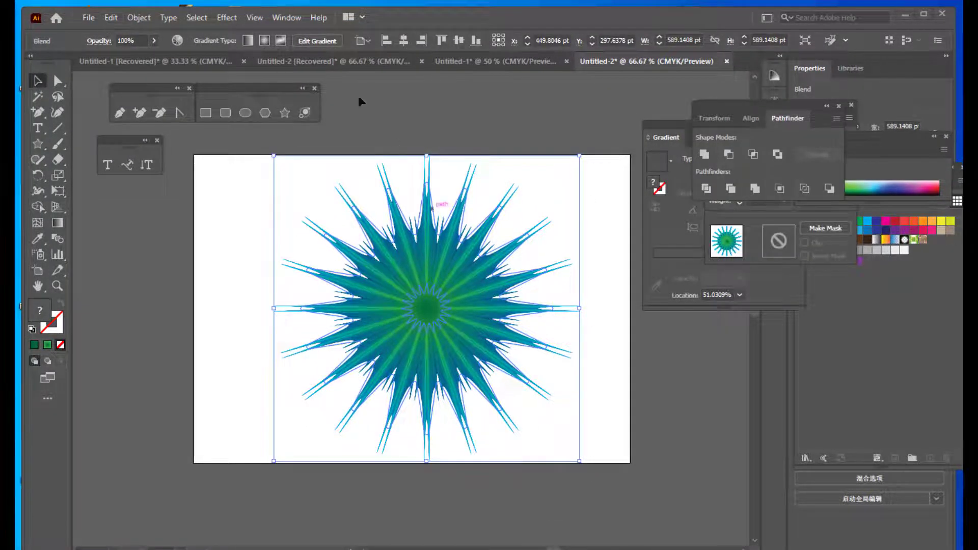
Step: Start a Roughen effect on the blended starburst with absolute size, detail 0 and smooth points
left_click(227, 17)
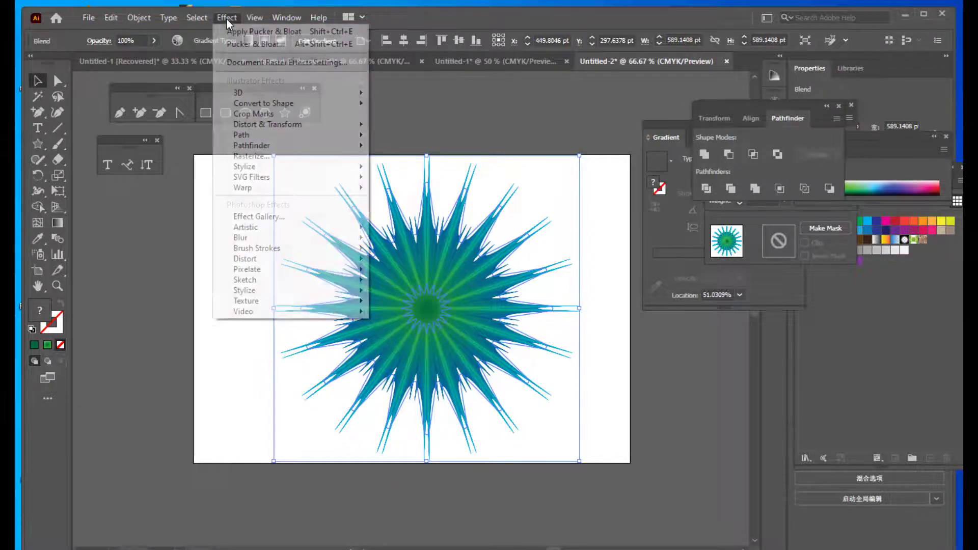
mouse_move(294, 130)
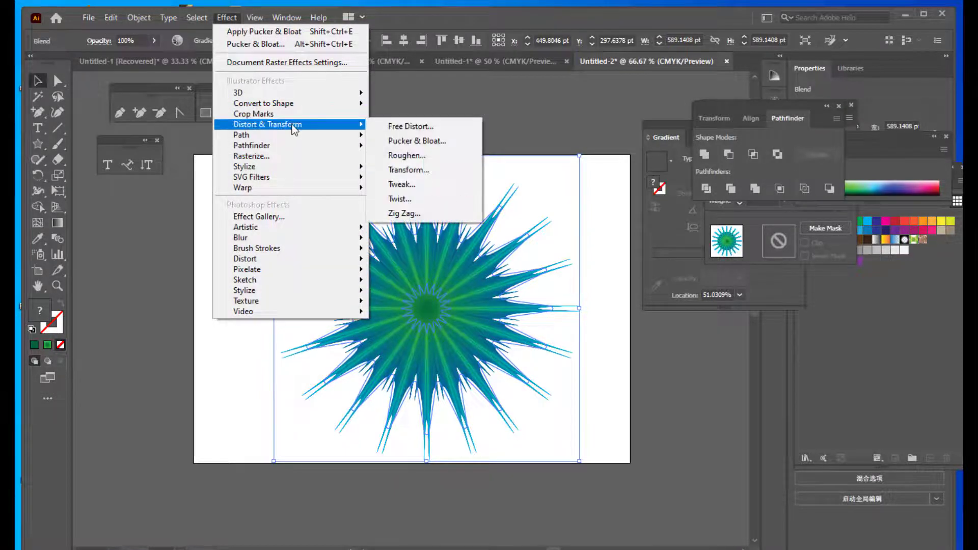
left_click(434, 158)
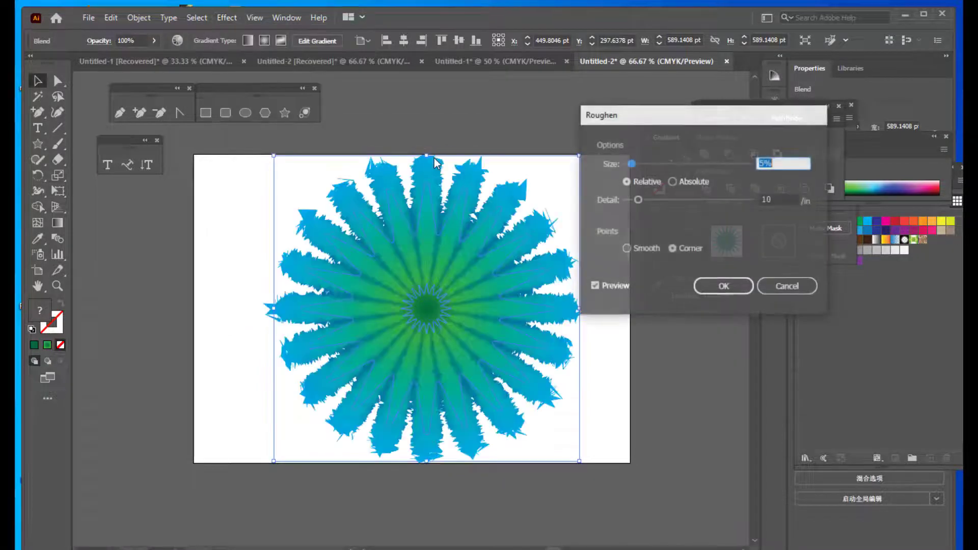
left_click_drag(677, 113, 623, 115)
left_click(621, 182)
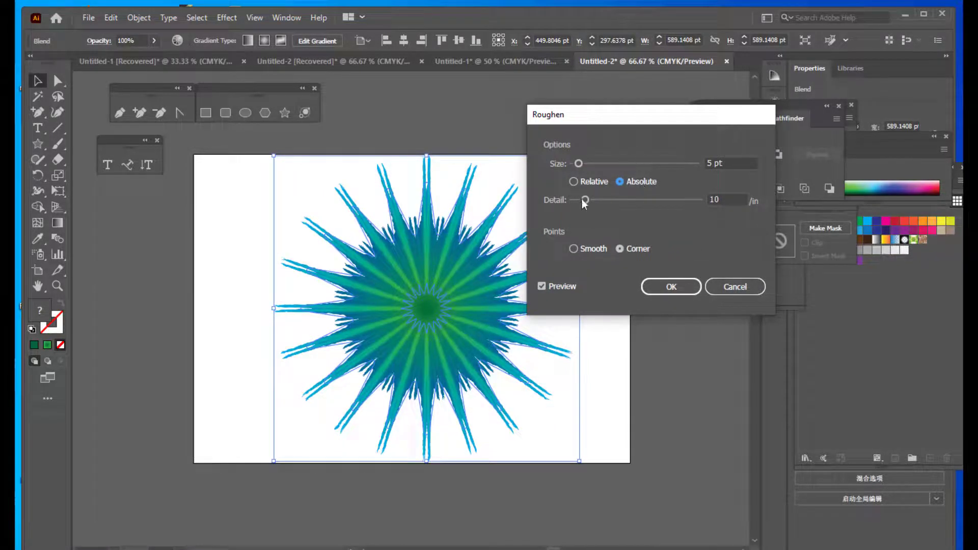
left_click_drag(583, 198, 564, 202)
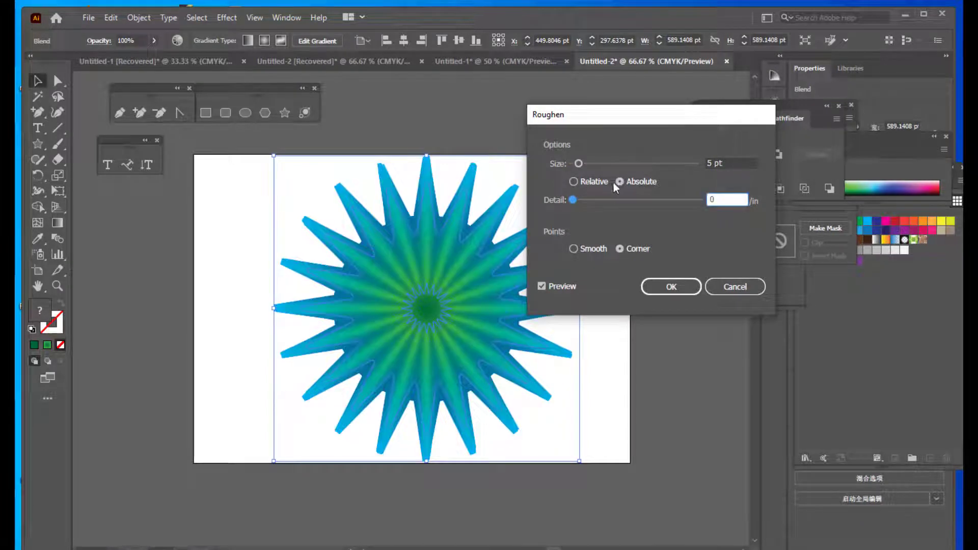
left_click(577, 249)
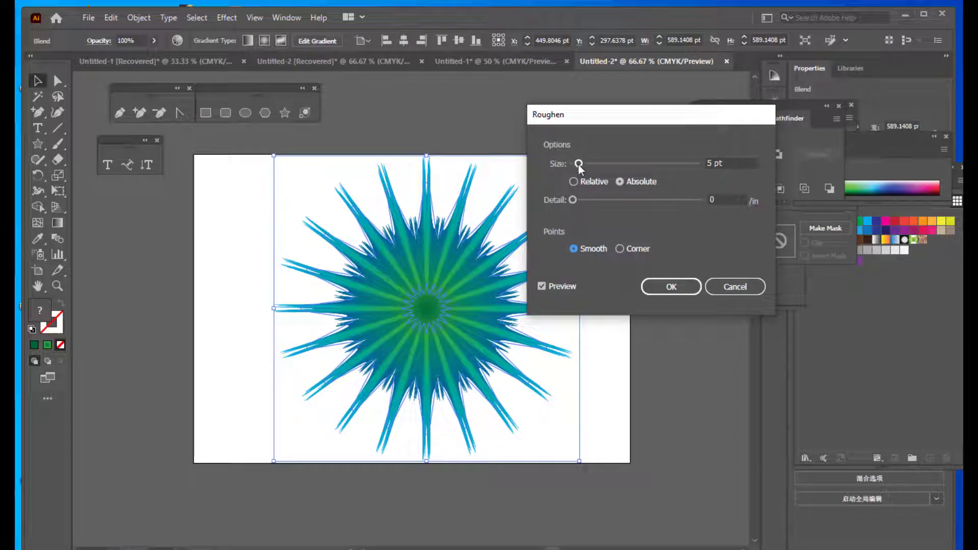
Step: Raise the Roughen size to 100 pt and apply the effect to the blend
left_click_drag(578, 165, 682, 164)
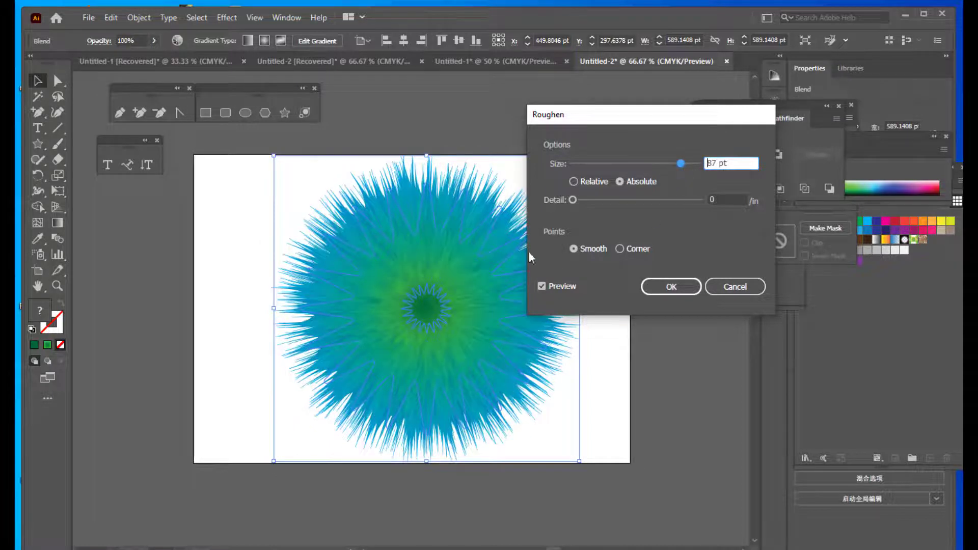
mouse_move(637, 117)
left_mouse_down()
mouse_move(659, 106)
mouse_move(649, 109)
left_mouse_up()
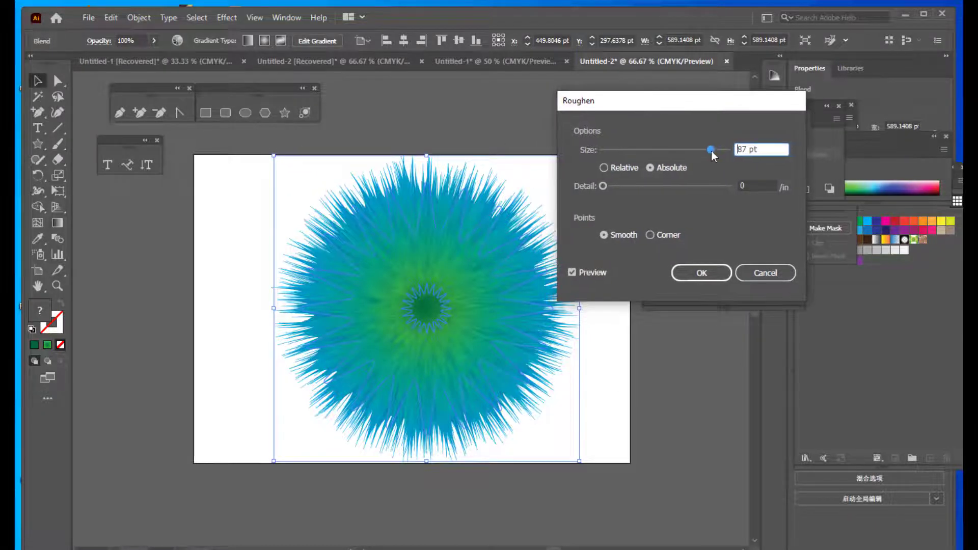
left_click_drag(710, 150, 722, 152)
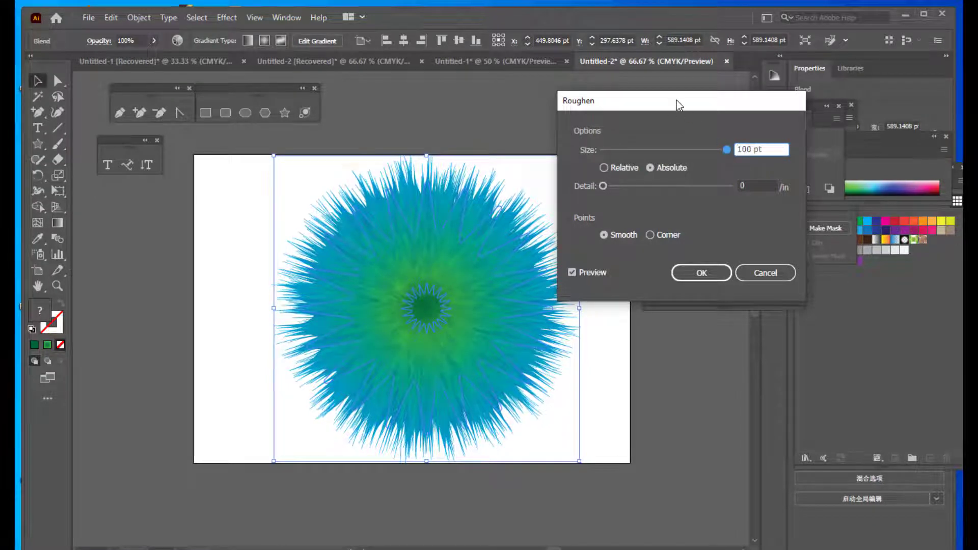
left_click_drag(676, 100, 666, 99)
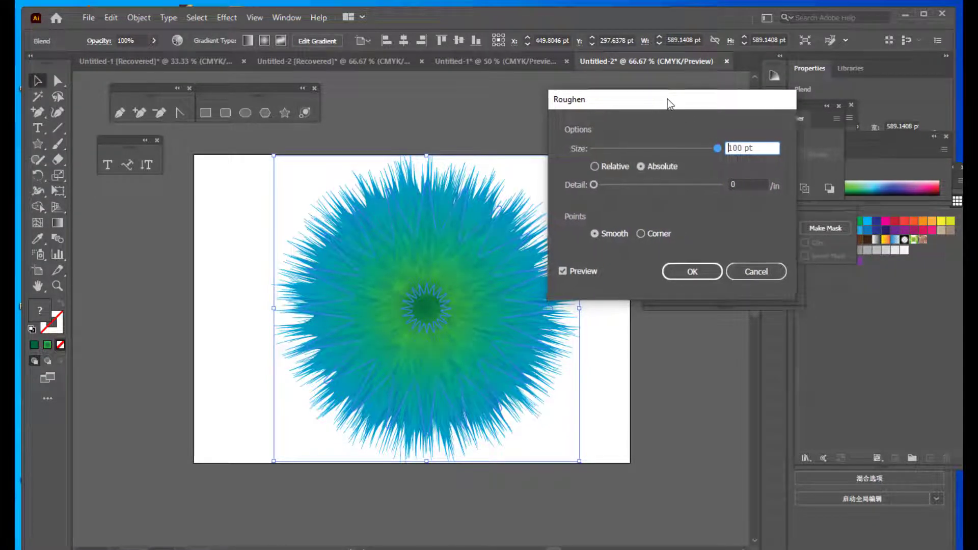
left_click(696, 273)
Step: Shift the fuzzy flower about 18 pt to the right and try enlarging it to about 547 pt wide
left_click_drag(660, 124, 736, 126)
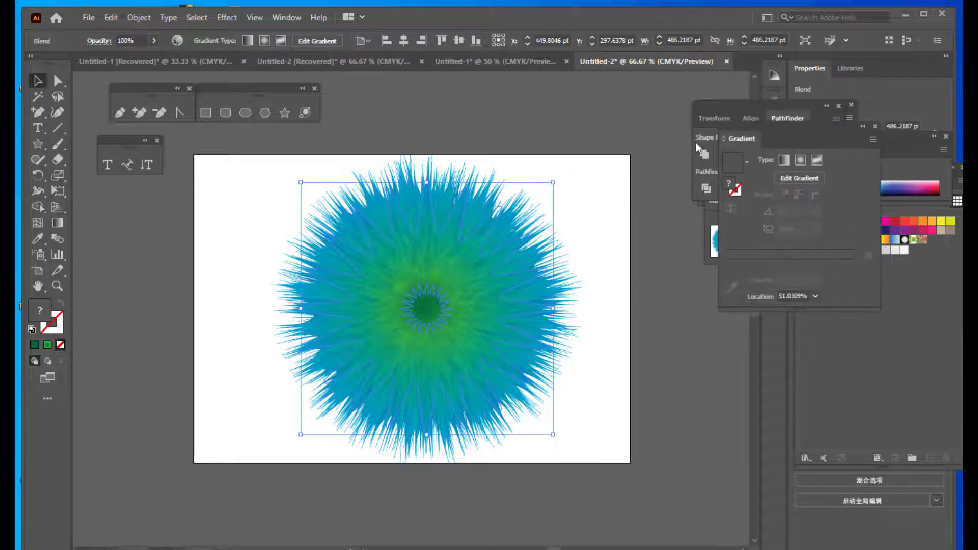
left_click_drag(432, 237, 478, 222)
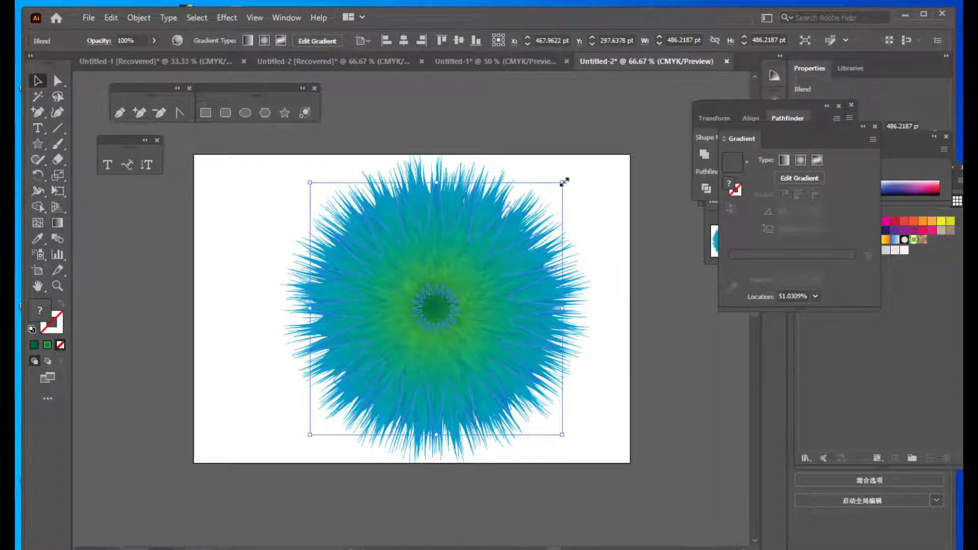
left_click_drag(564, 181, 578, 167)
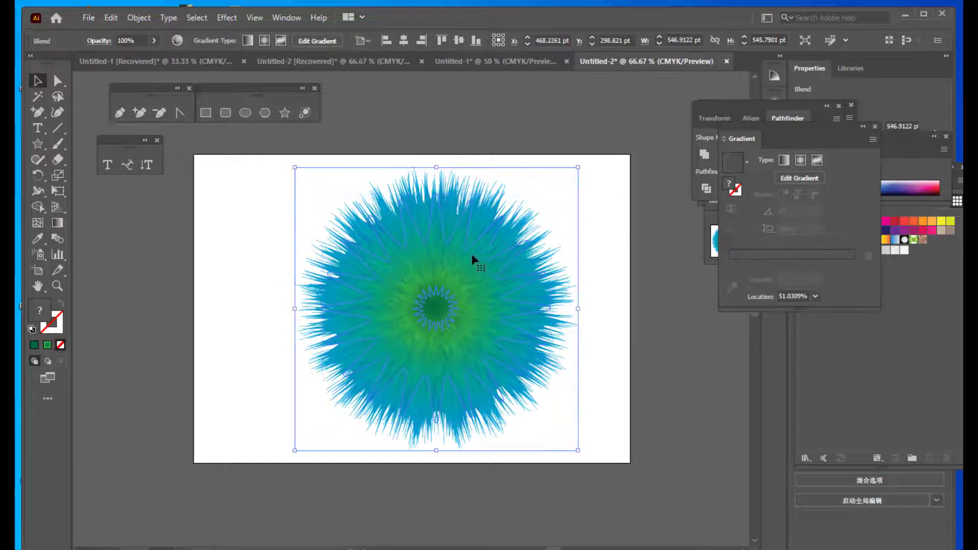
left_click(619, 223)
Step: Move the fuzzy flower off the artboard to its right side, leaving the artboard empty, and deselect it
key("ctrl+minus")
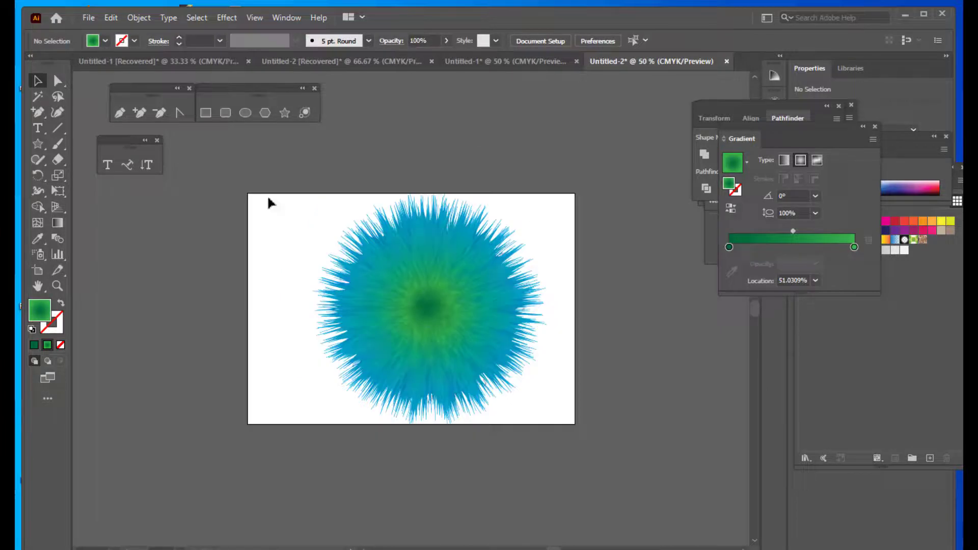
left_click(443, 353)
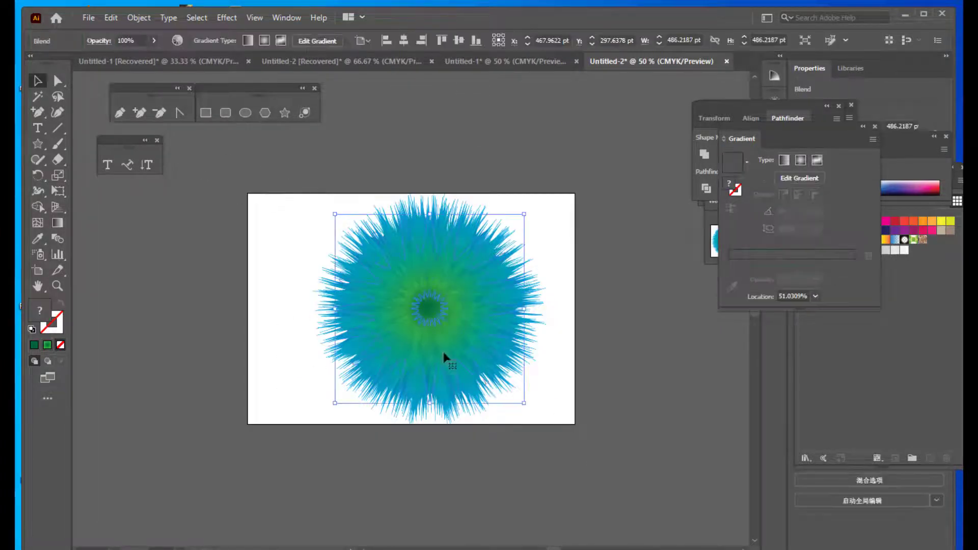
left_click_drag(401, 273, 641, 269)
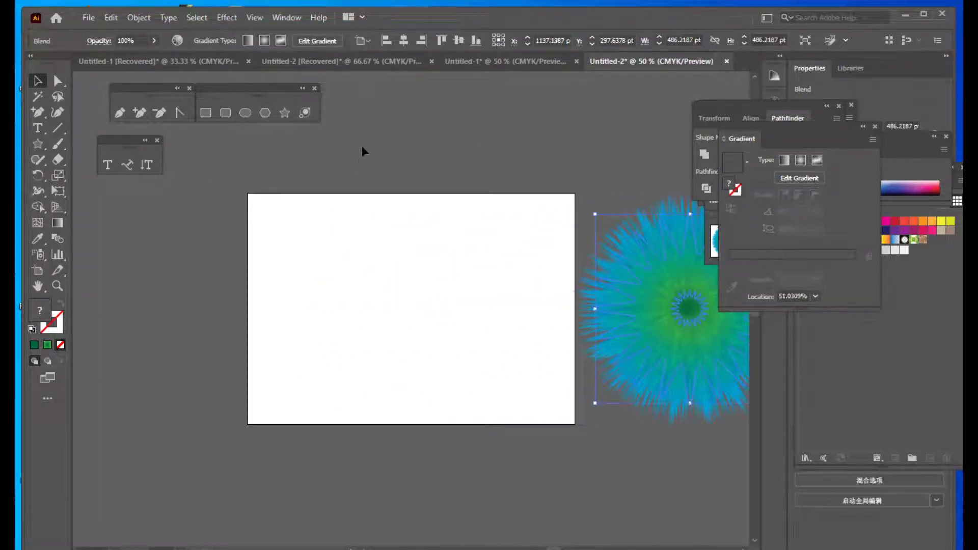
left_click(304, 205)
Step: Set the drawing defaults to no fill and a black stroke, with nothing selected
left_click_drag(113, 139, 138, 144)
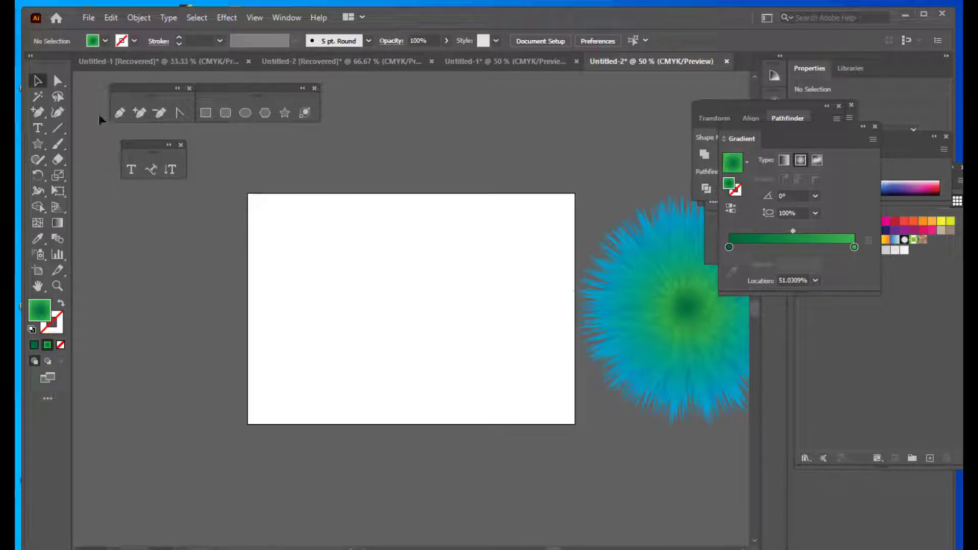
left_click(119, 113)
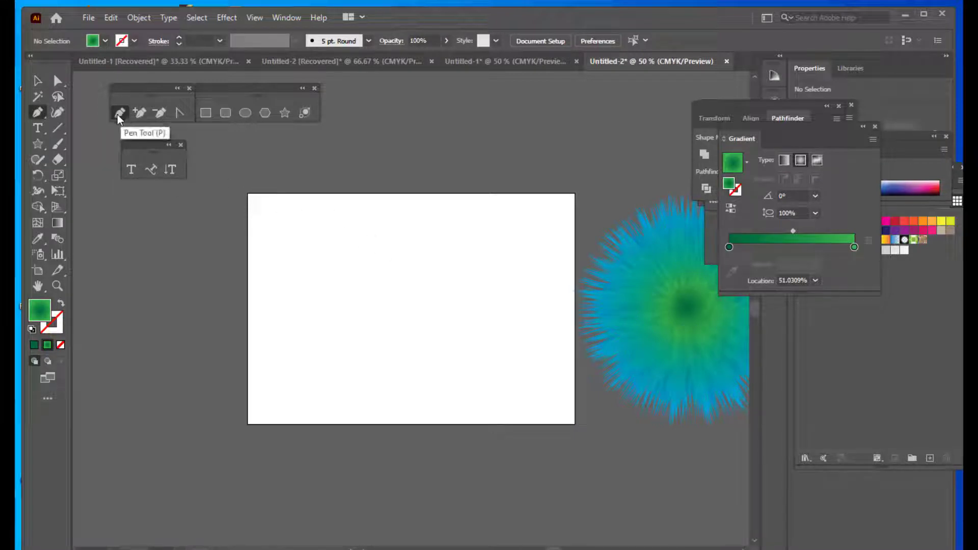
left_click(34, 83)
left_click(59, 329)
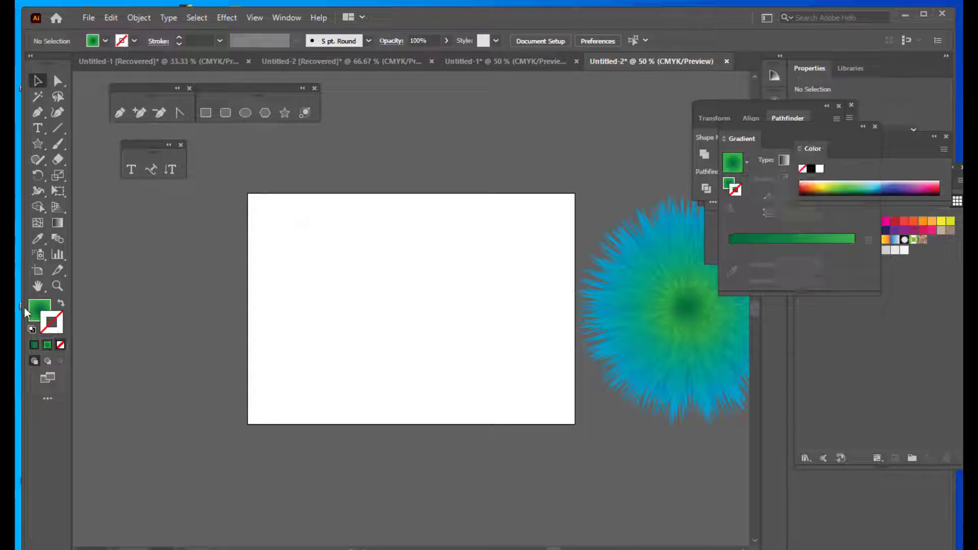
left_click(60, 346)
double_click(60, 327)
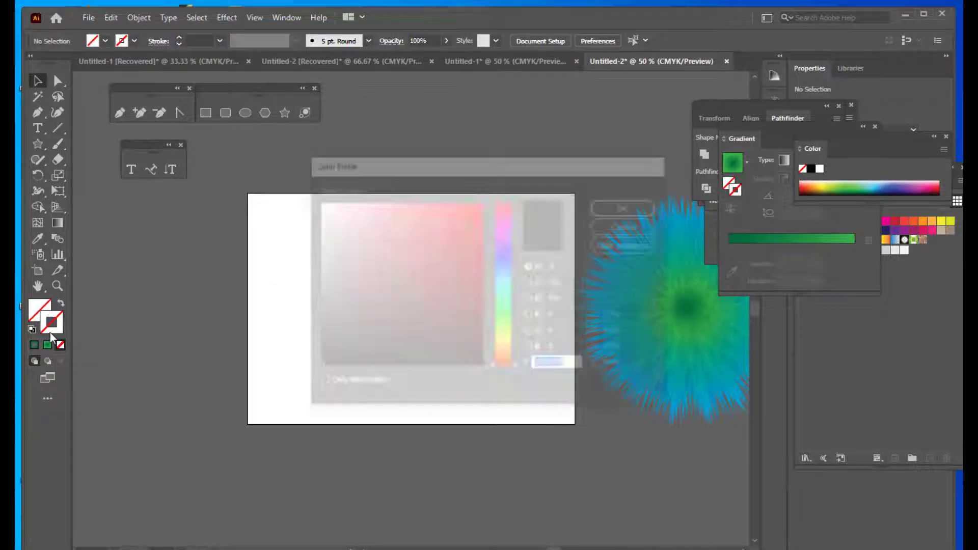
left_click(321, 360)
left_click(629, 207)
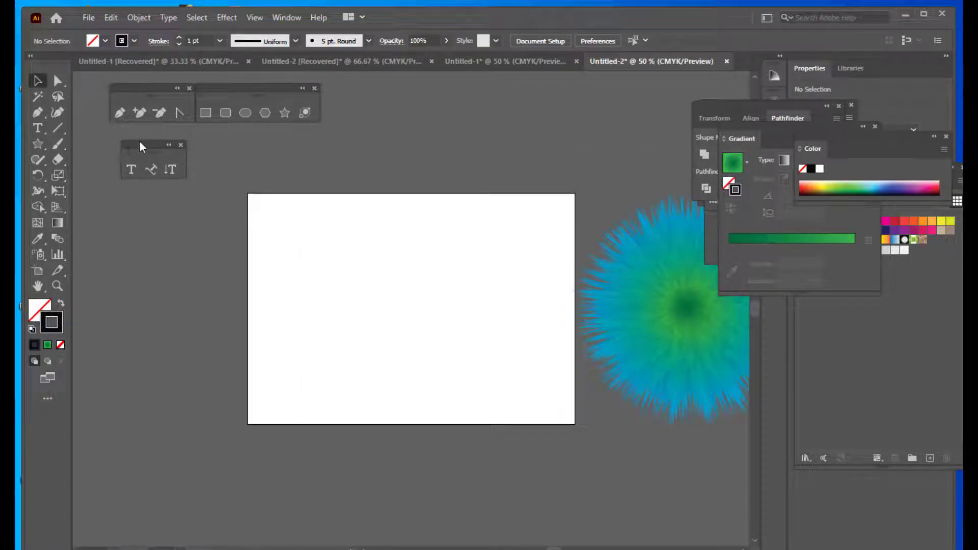
Step: Draw a closed D-shaped path on the empty artboard with the Pen tool, using a straight vertical side and one curved bulge
left_click(121, 114)
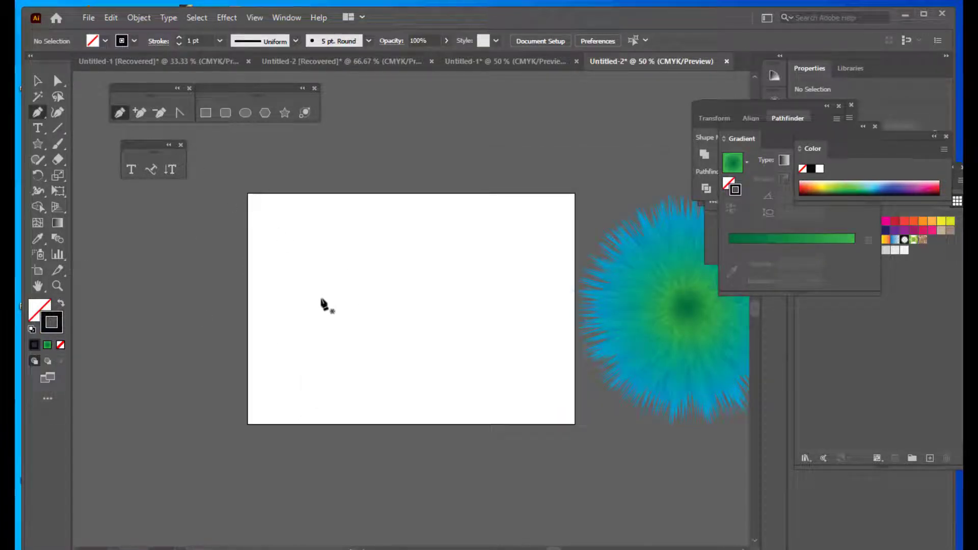
left_click(397, 233)
left_click(396, 390)
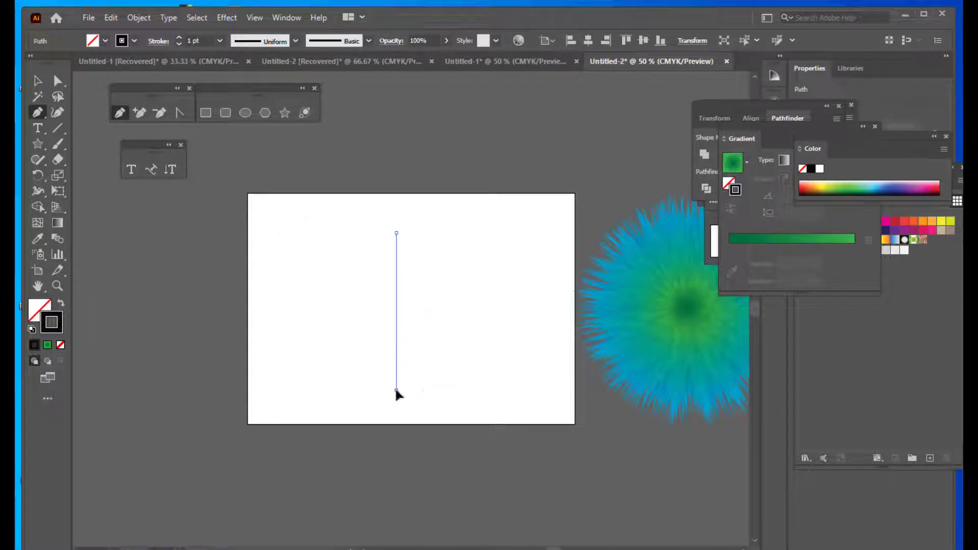
left_click_drag(468, 347, 464, 248)
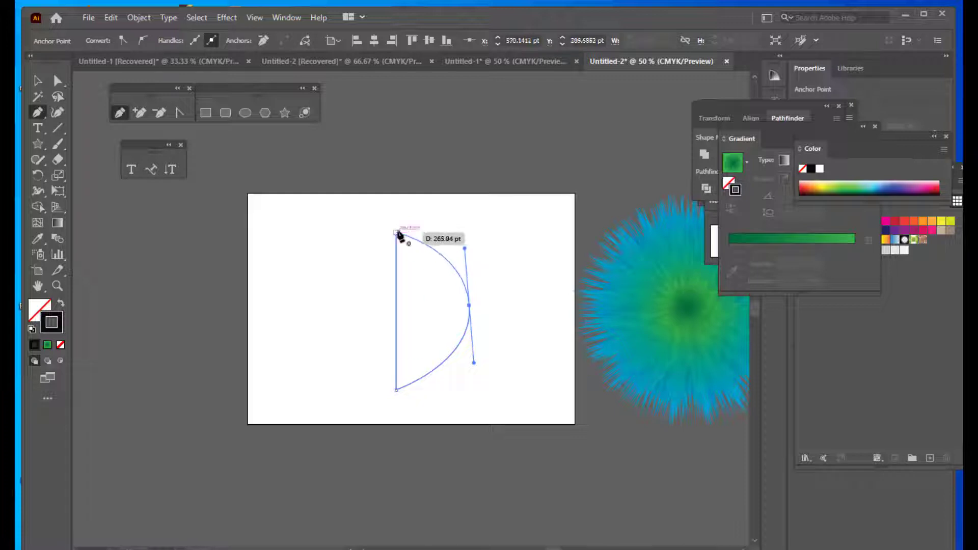
left_click(396, 234)
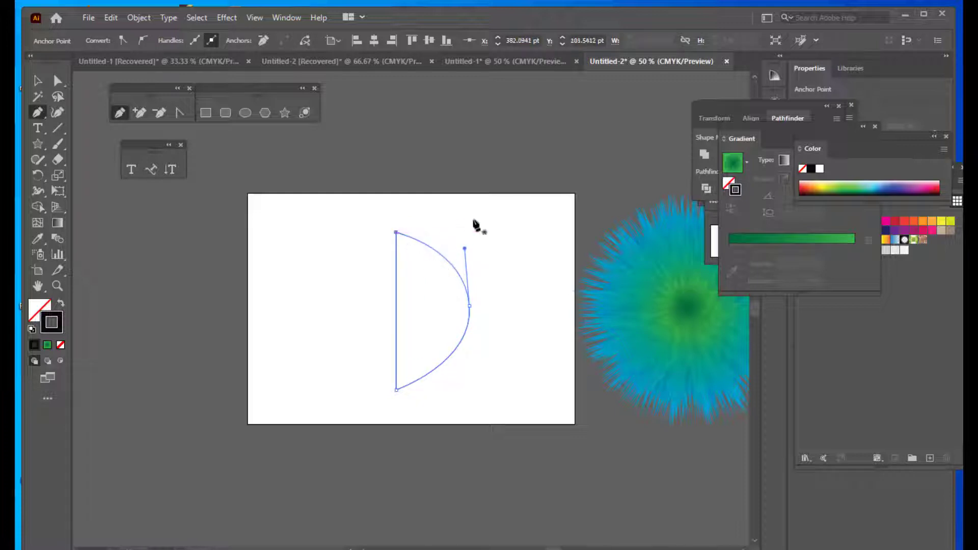
Step: Move the D-shaped path to the left part of the artboard, enlarge it slightly and deselect it
left_click(37, 81)
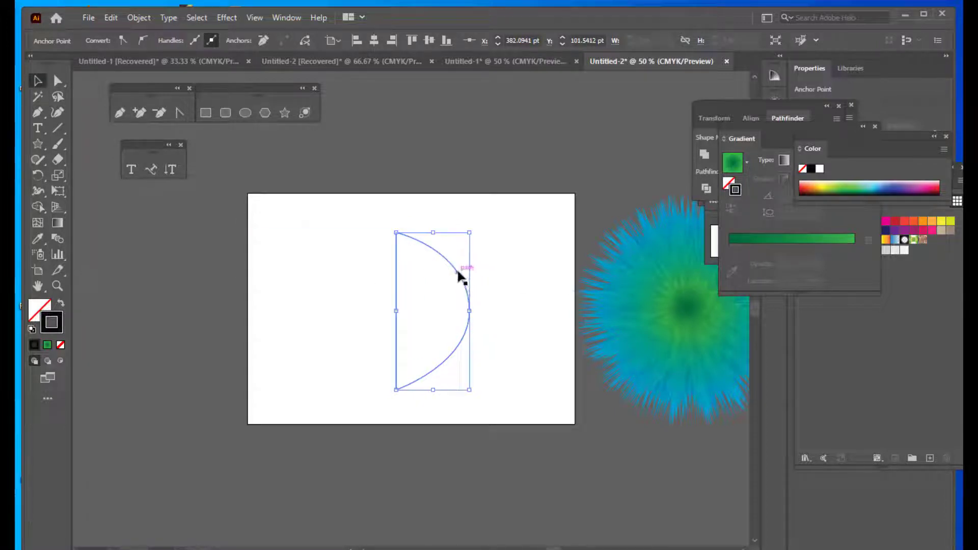
left_click_drag(459, 276, 367, 219)
left_click_drag(341, 251, 332, 249)
left_click(329, 289)
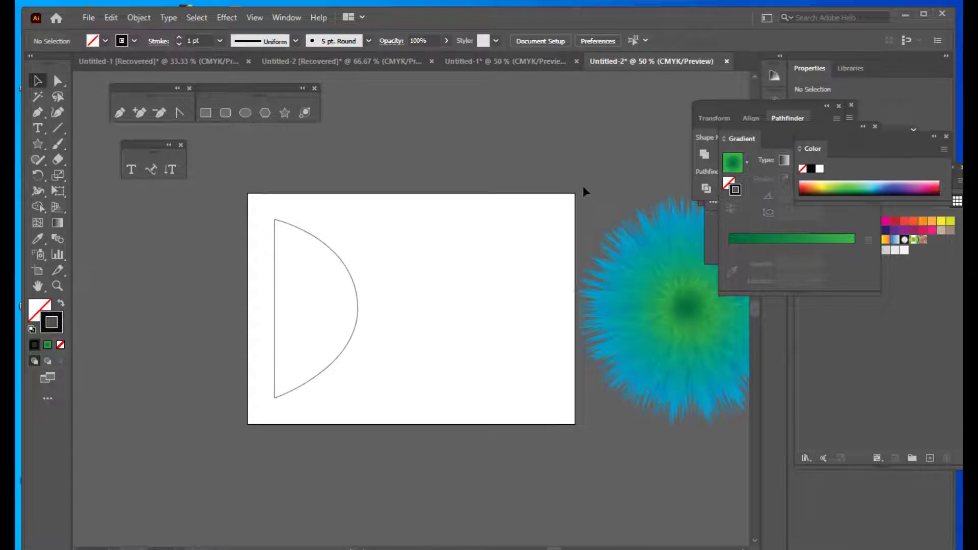
Step: Move the fuzzy flower back onto the artboard to the right of the D path and shrink it to fit there
key("ctrl+minus")
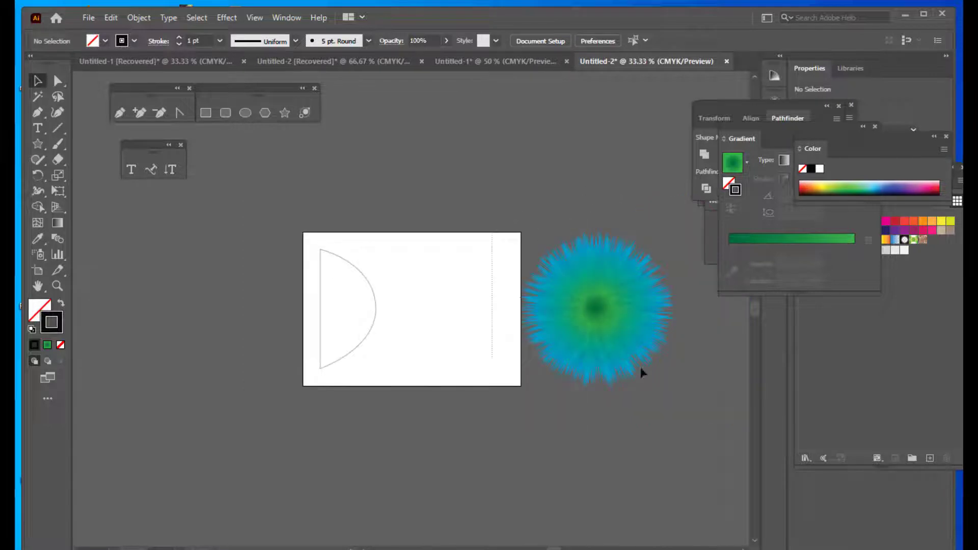
key("ctrl+a")
left_click_drag(641, 310, 496, 300)
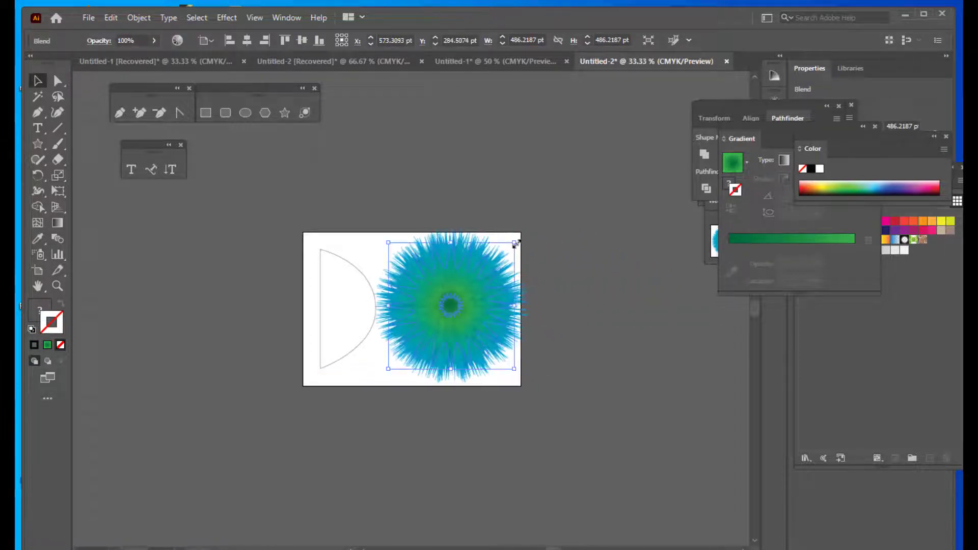
left_click_drag(514, 243, 505, 254)
left_click(524, 329)
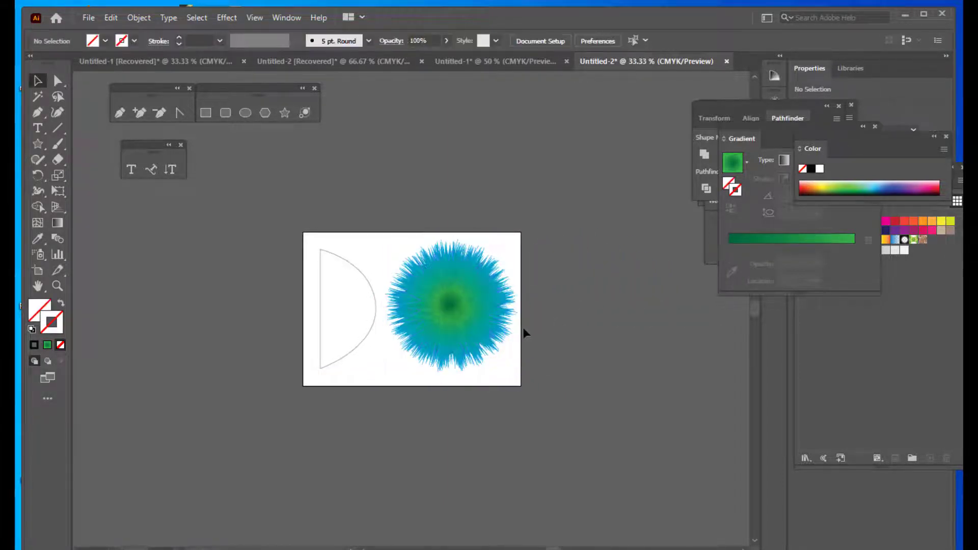
Step: Select the D path together with the fuzzy flower and replace the blend's spine with the path
key("ctrl+plus")
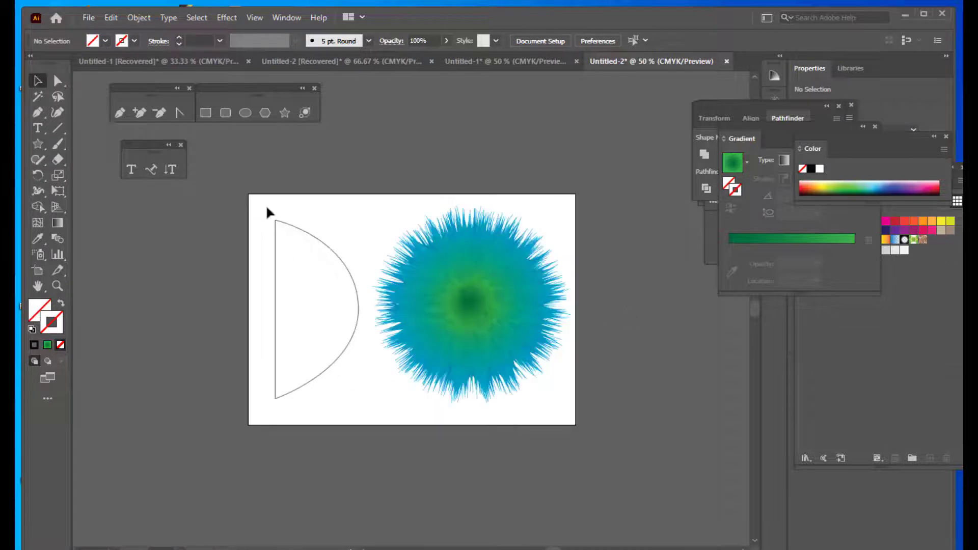
left_click_drag(256, 202, 582, 431)
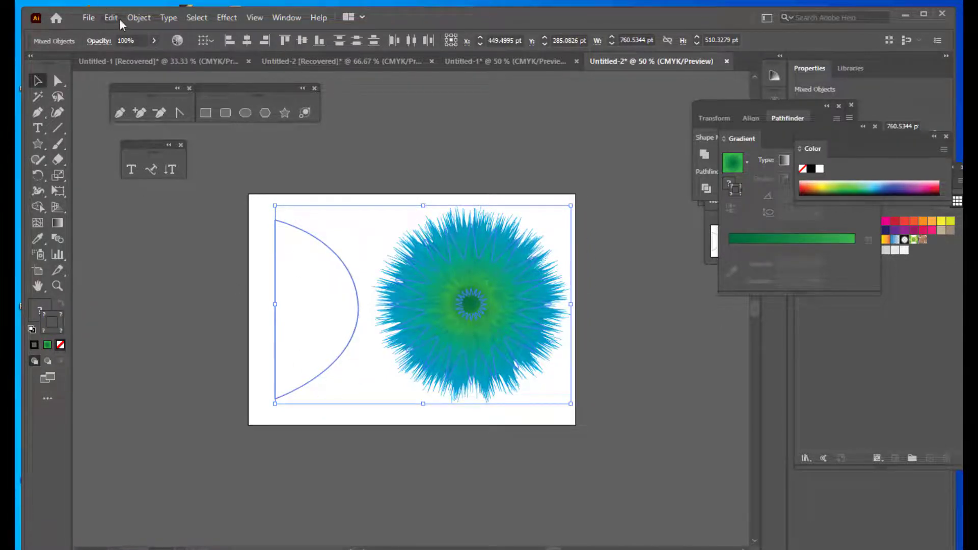
left_click(134, 17)
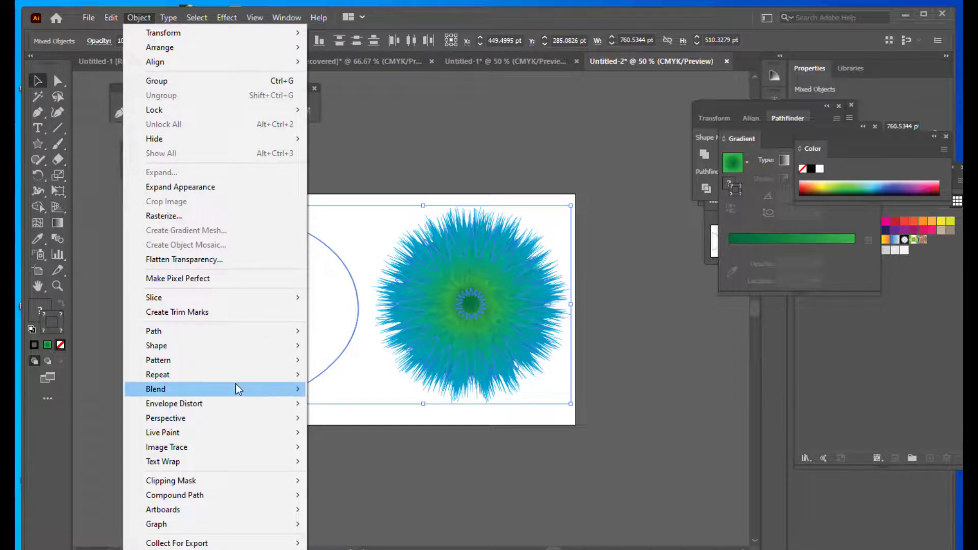
mouse_move(236, 386)
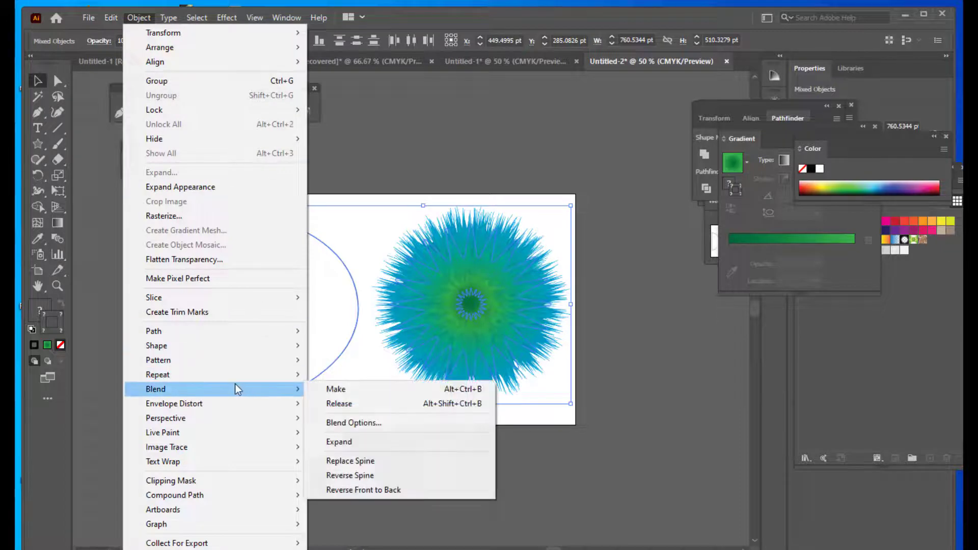
left_click(378, 463)
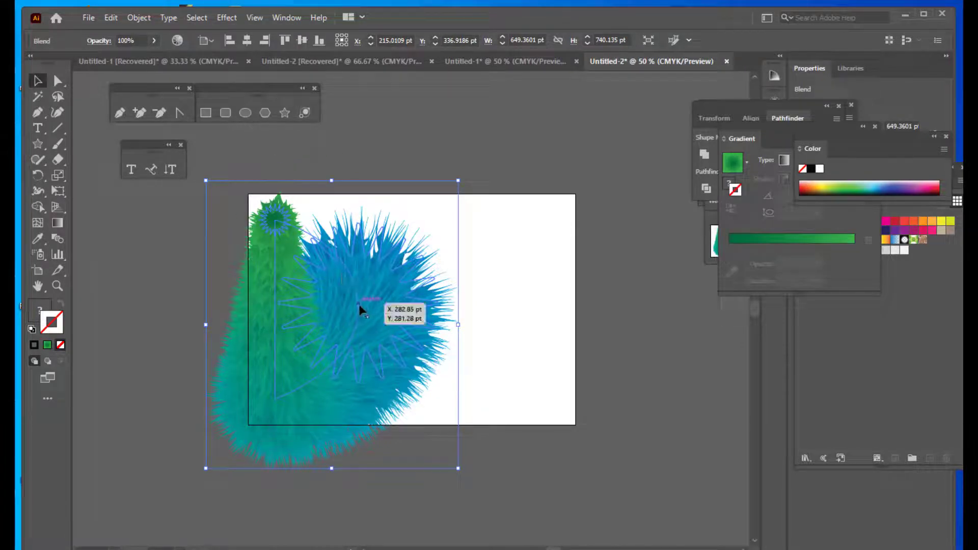
Step: Isolate the selected blend group so its individual starbursts can be edited
left_click_drag(347, 301, 492, 277)
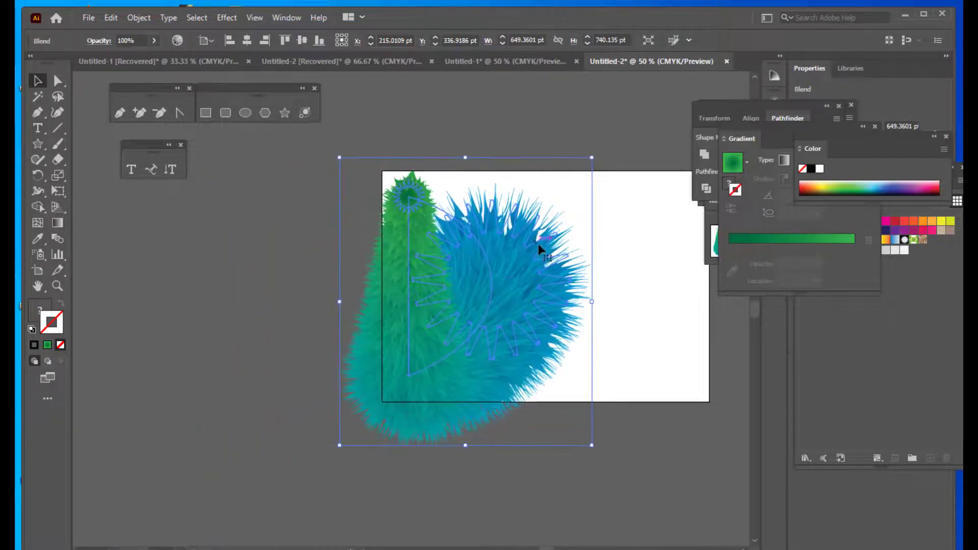
scroll(539, 248, "up", 1)
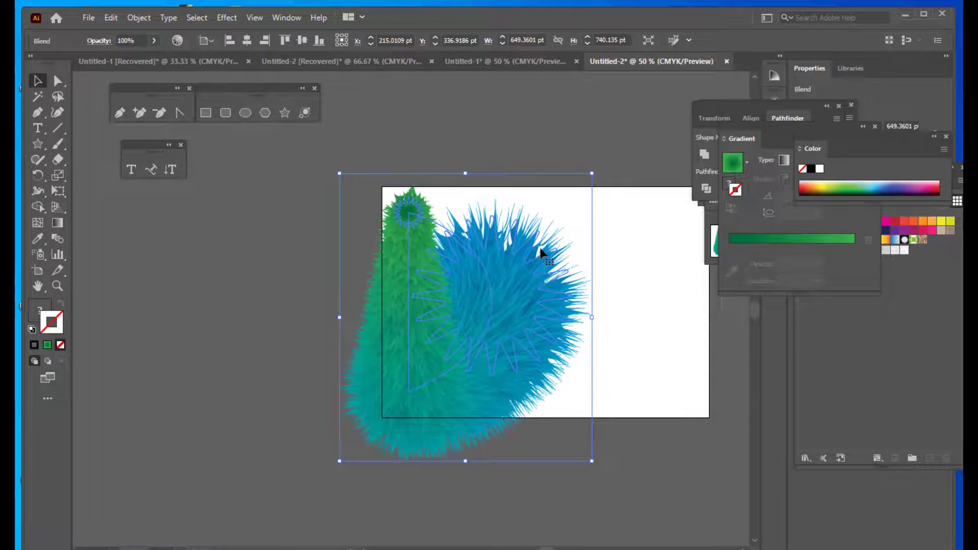
right_click(493, 250)
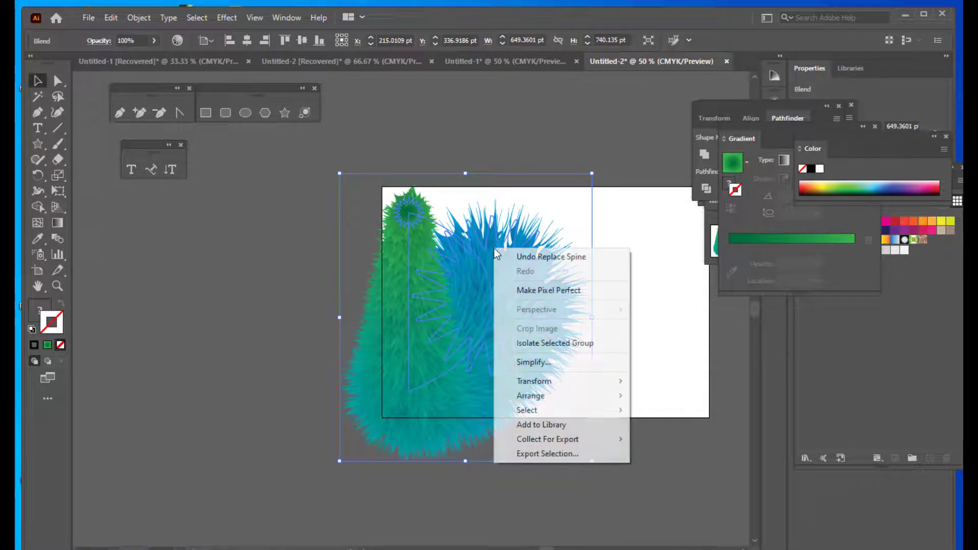
left_click(569, 349)
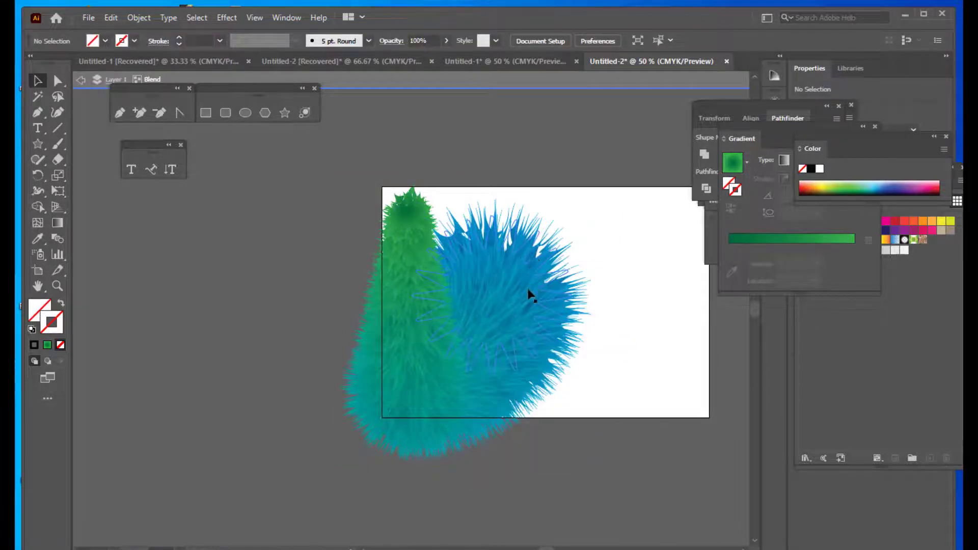
Step: Shrink the large blue starburst at the end of the blend about its centre to about 51 pt wide
left_click(544, 261)
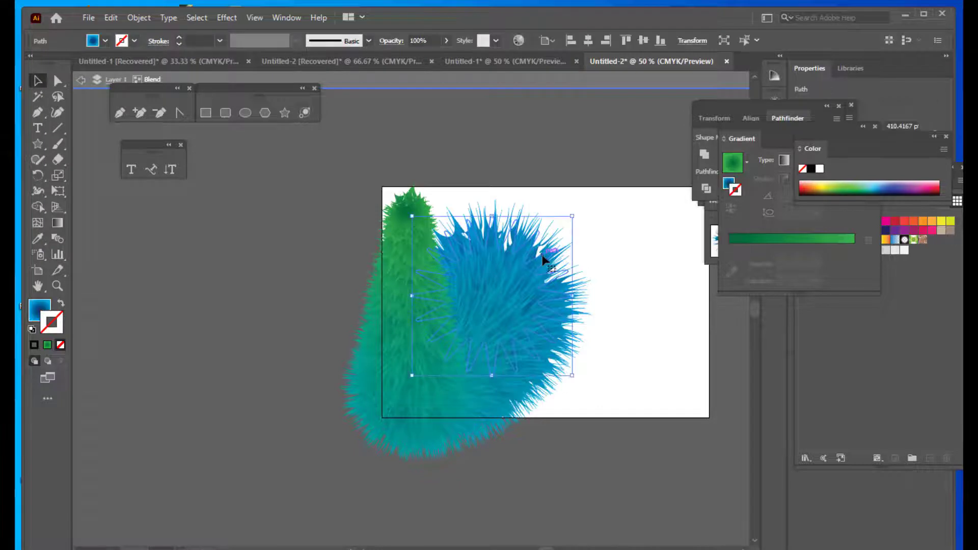
left_click_drag(573, 217, 533, 286)
left_click(414, 214)
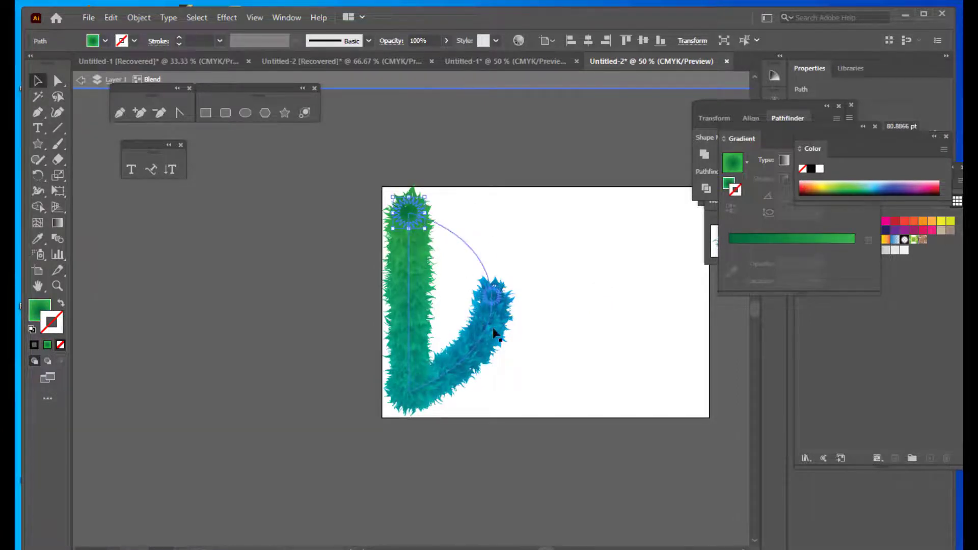
left_click(493, 295)
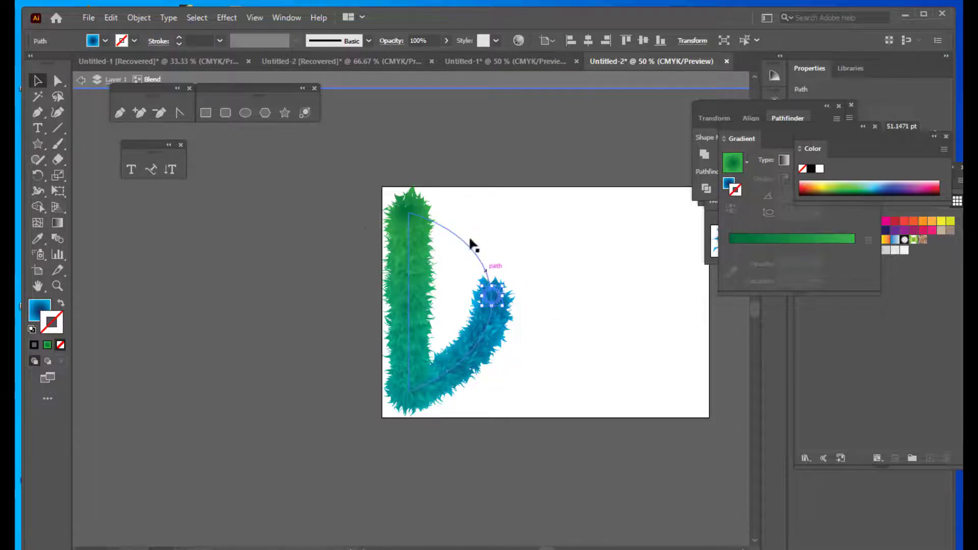
Step: Add three anchor points along the uncovered upper curve of the spine, up to the top corner, so the fur closes the D
left_click(142, 115)
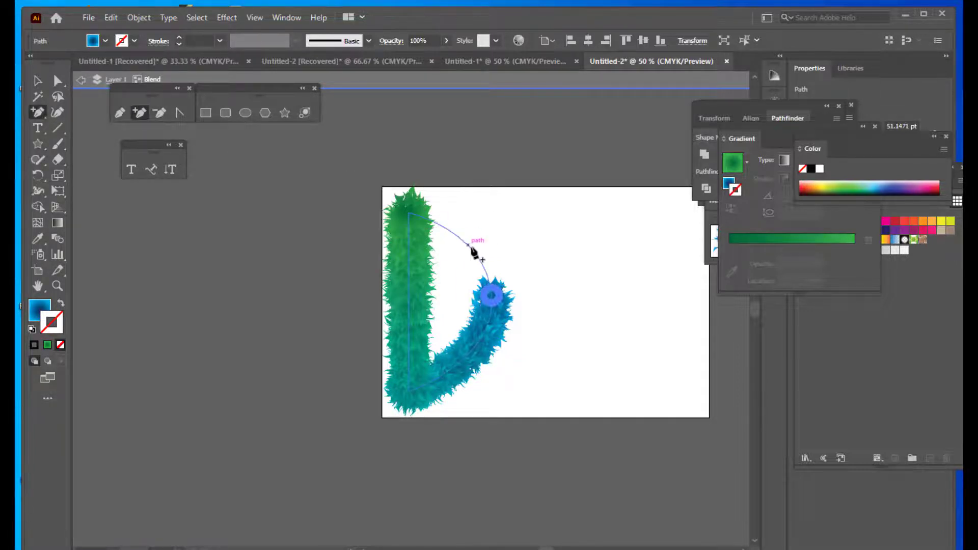
left_click(467, 244)
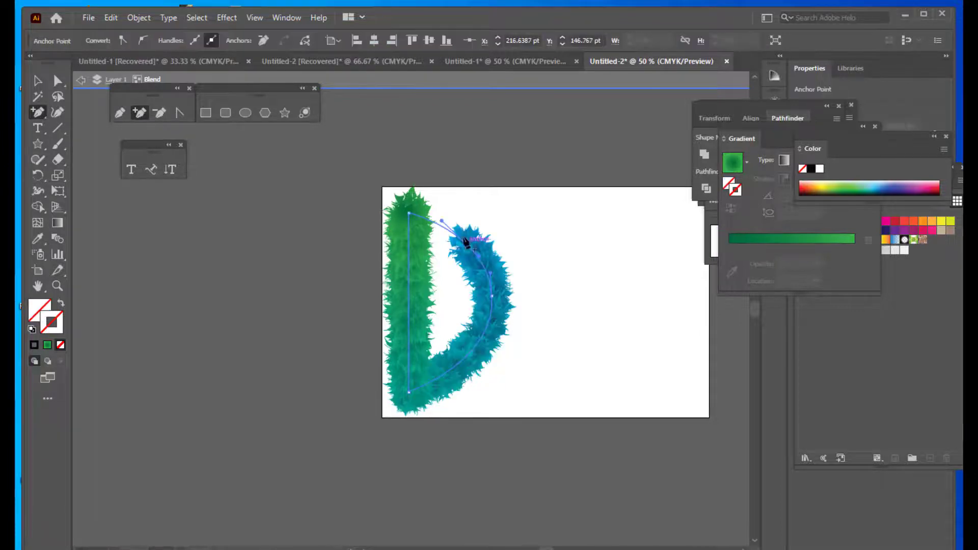
left_click(443, 217)
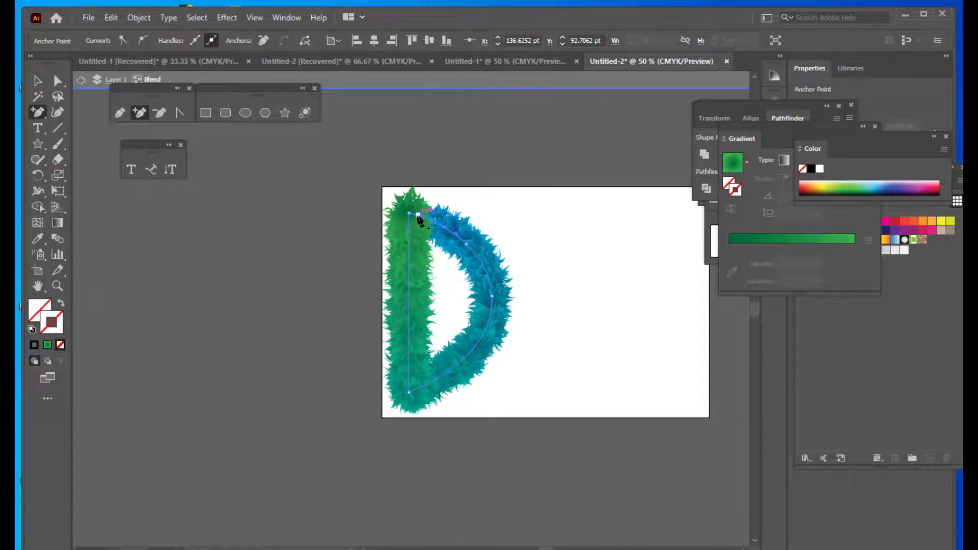
left_click(418, 217)
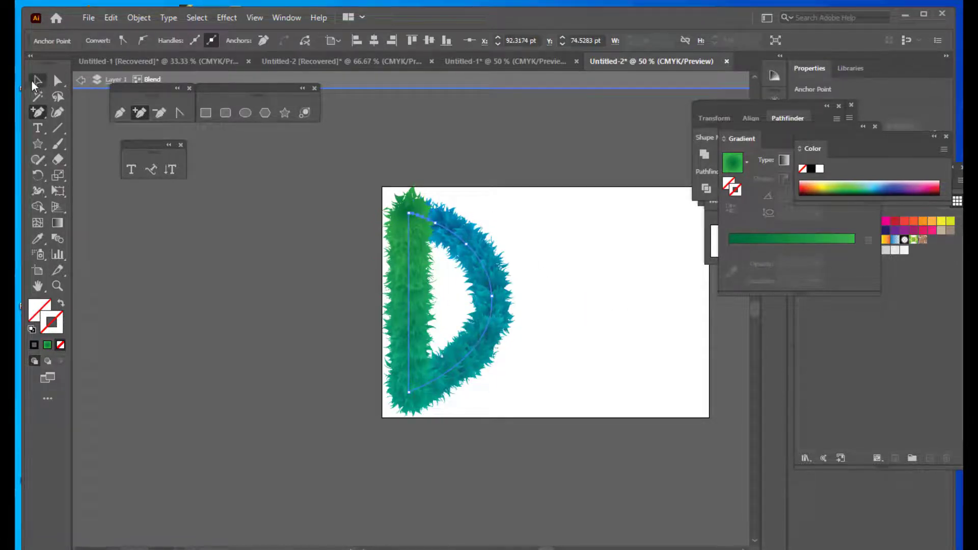
Step: Exit the blend's isolation mode and move the whole fuzzy D to the middle of the artboard, at about X 427 pt, Y 277 pt
left_click(35, 81)
left_click_drag(142, 90, 143, 100)
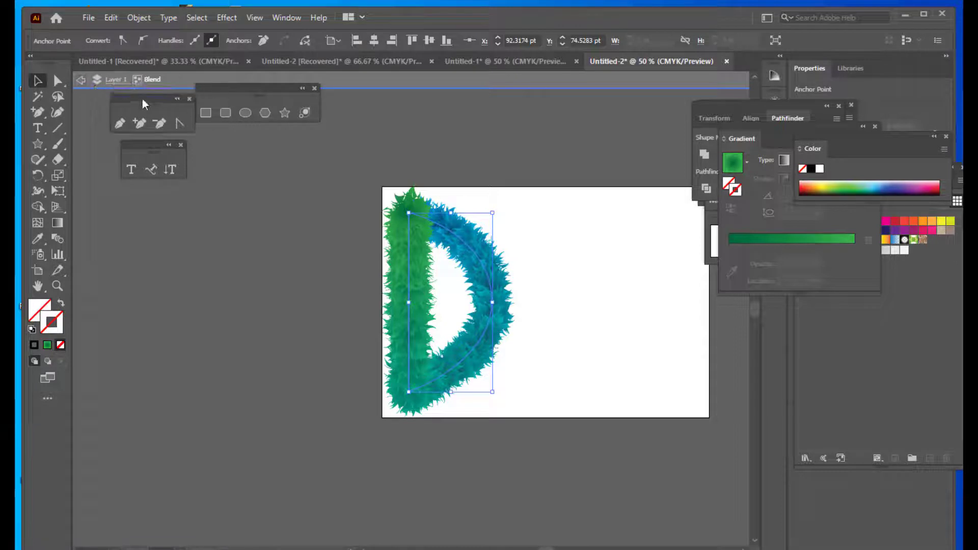
left_click_drag(242, 87, 253, 126)
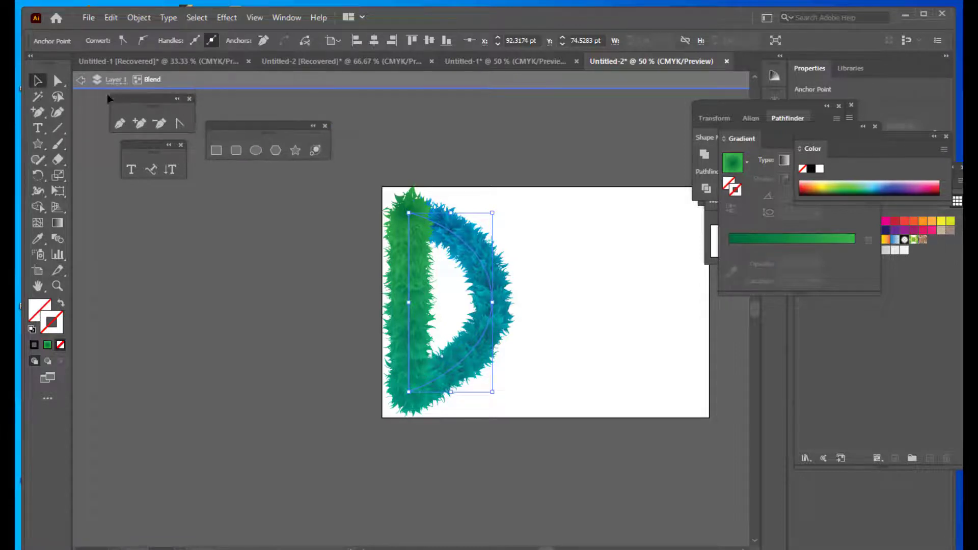
left_click(82, 82)
left_click(81, 81)
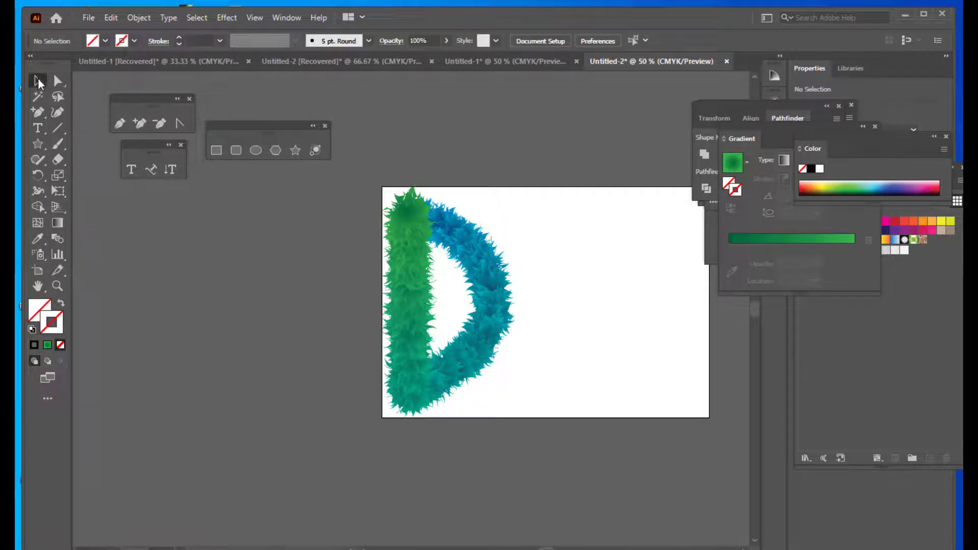
left_click(512, 352)
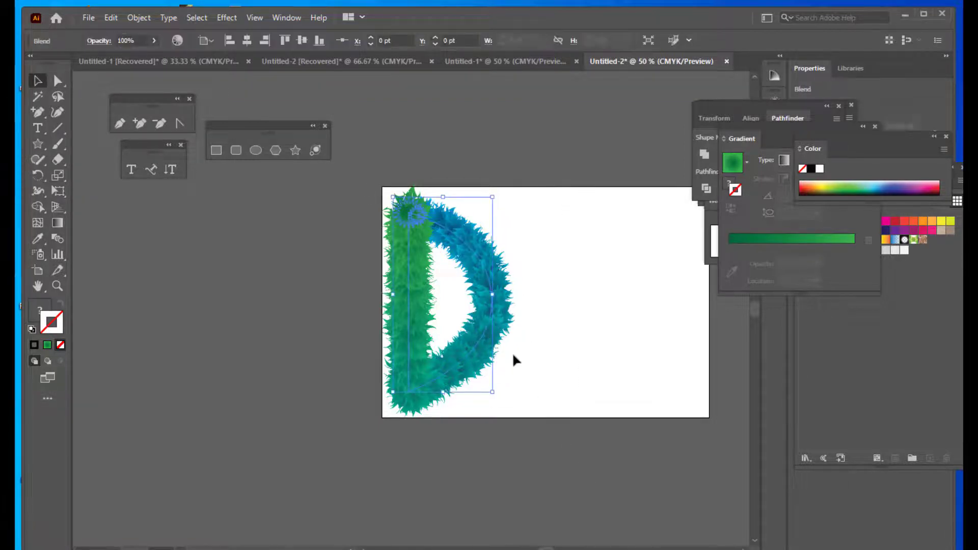
left_click_drag(489, 312, 592, 308)
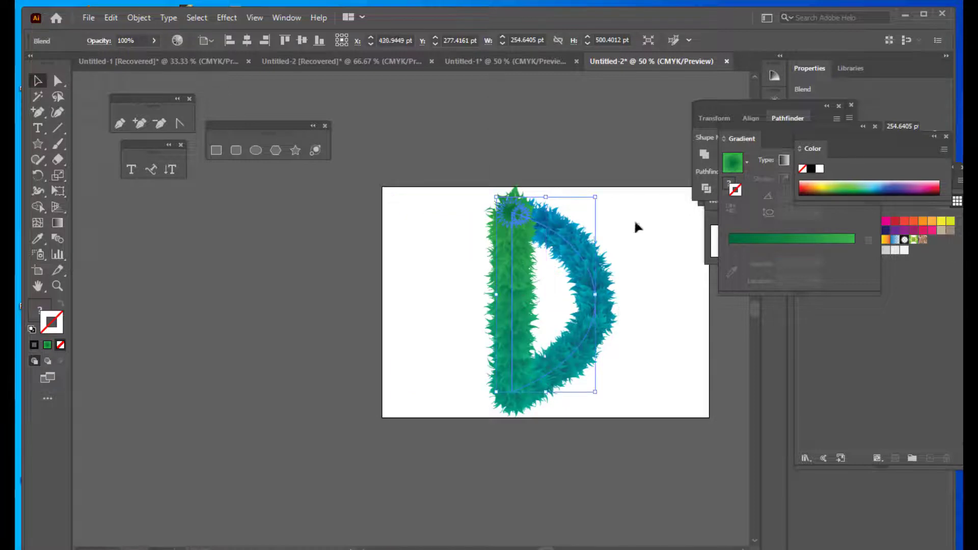
Step: Shrink the whole fuzzy D slightly about its centre so the fur fits inside the artboard, and deselect it
left_click_drag(594, 201, 611, 185)
left_click(635, 263)
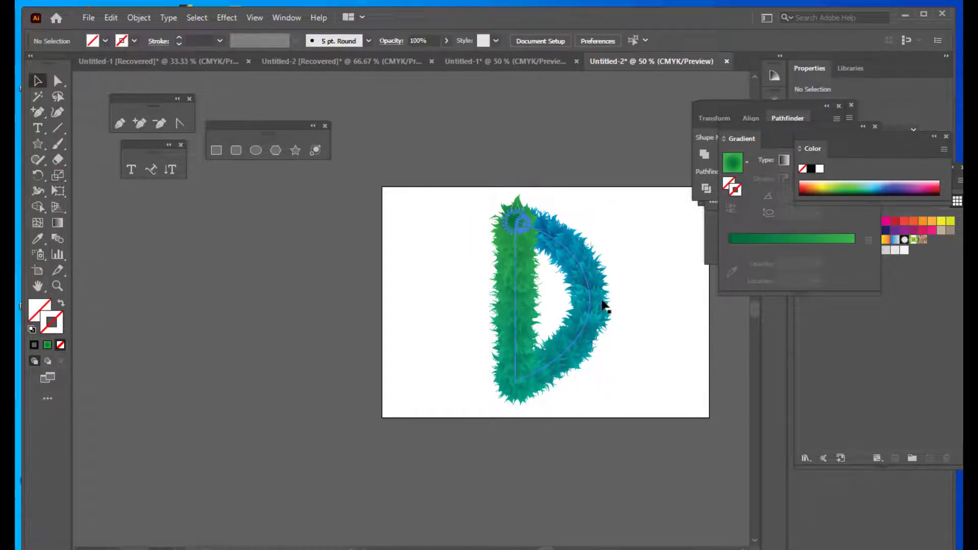
left_click(604, 305)
left_click(664, 284)
Step: Expand the appearance of the fuzzy D blend so its roughened fur becomes real paths
key("ctrl+equal")
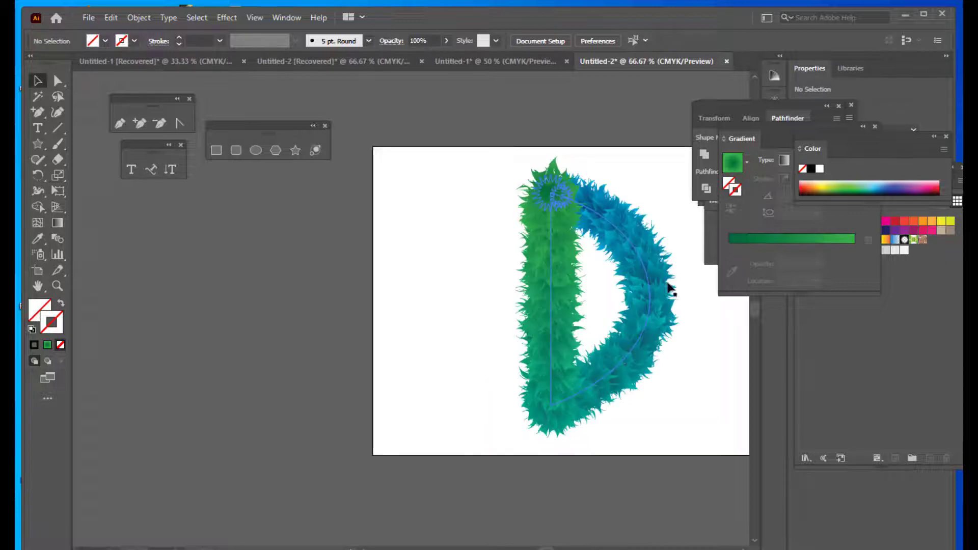
key("h")
left_click_drag(695, 306, 578, 324)
left_click(38, 80)
left_click(512, 258)
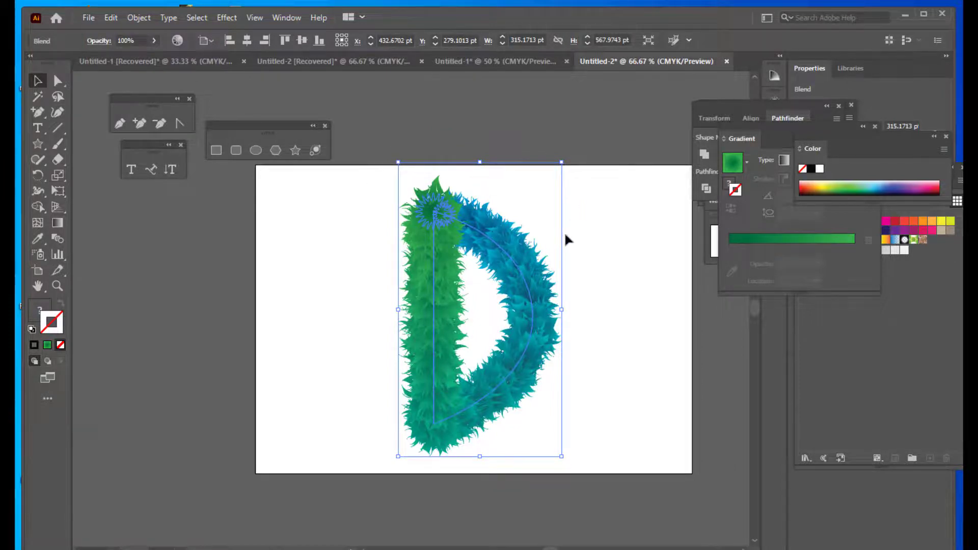
left_click(135, 18)
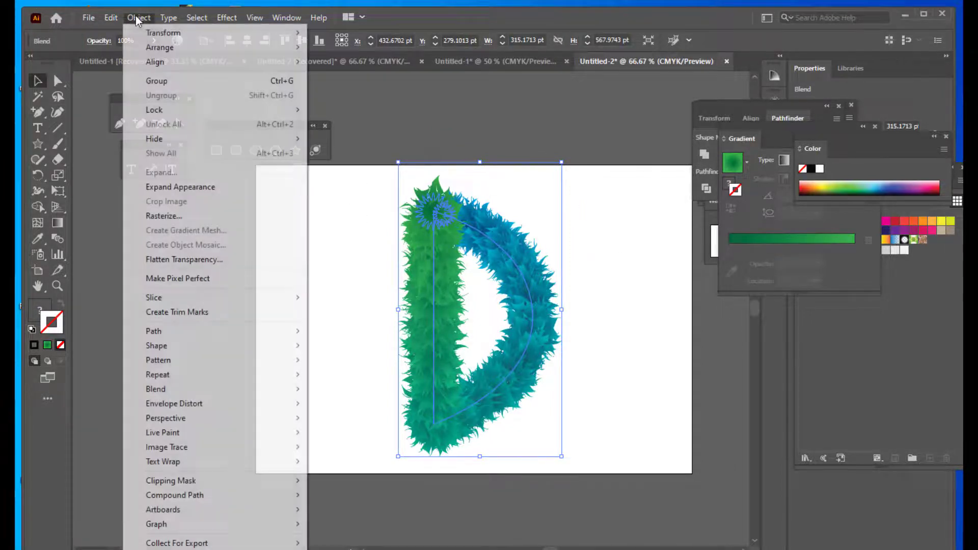
left_click(213, 187)
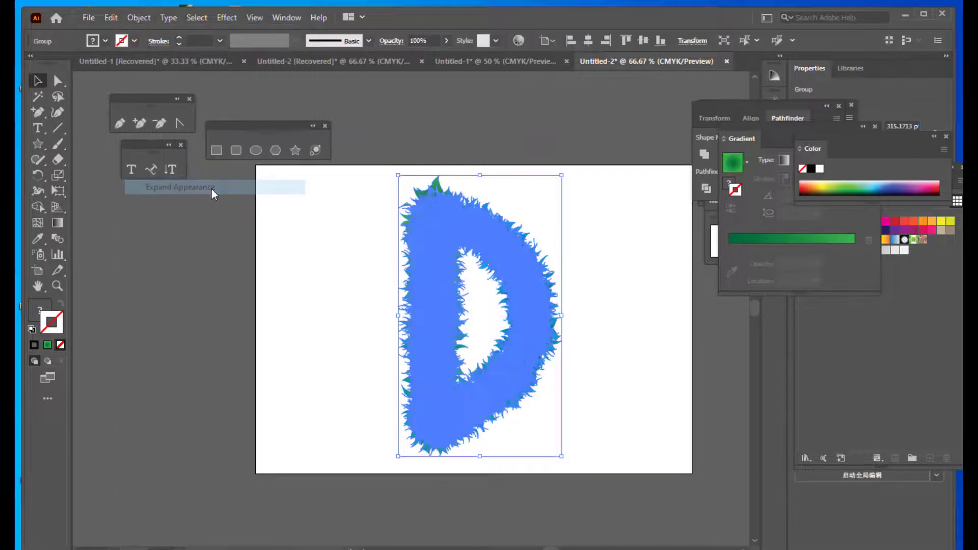
left_click(597, 258)
left_click(553, 291)
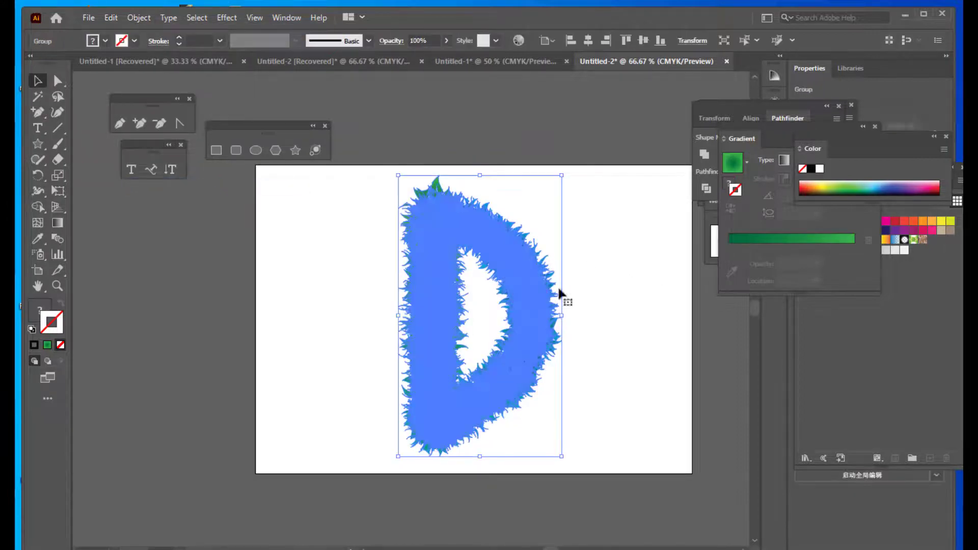
left_click(620, 295)
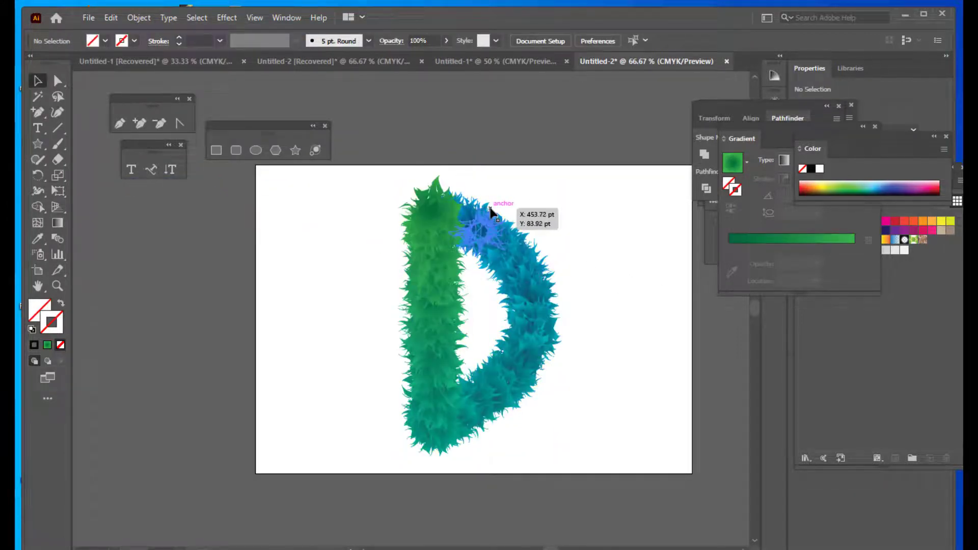
Step: Draw a rectangle about 842 pt wide that covers the whole artboard from corner to corner
key("ctrl+minus")
left_click(215, 153)
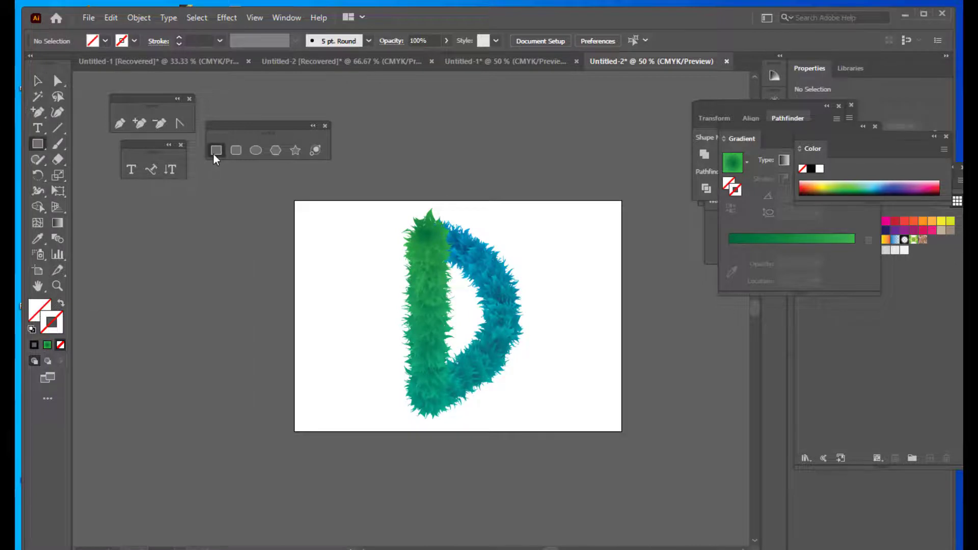
left_click_drag(295, 201, 622, 431)
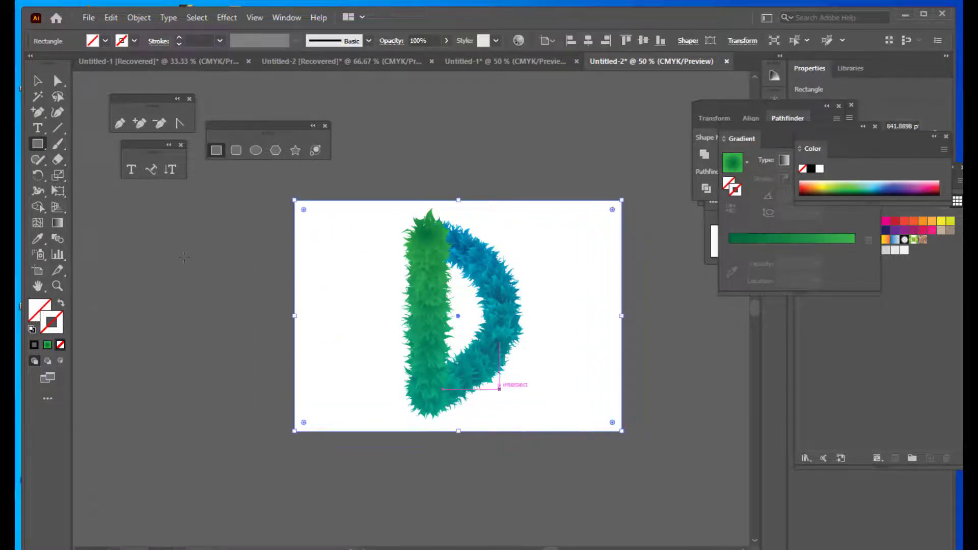
key("v")
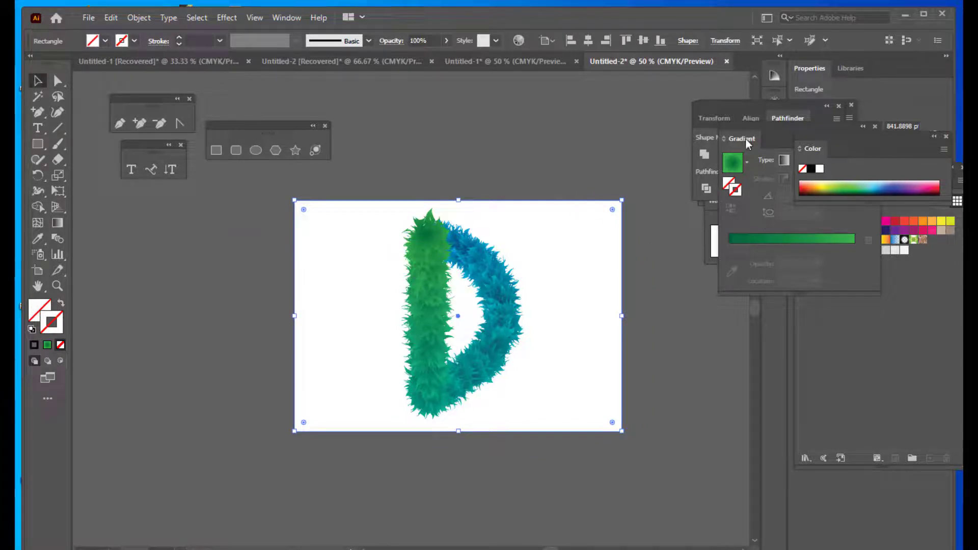
Step: Fill the artboard-sized rectangle with the preset Orange, Yellow gradient
left_click_drag(754, 136, 682, 158)
left_click(673, 182)
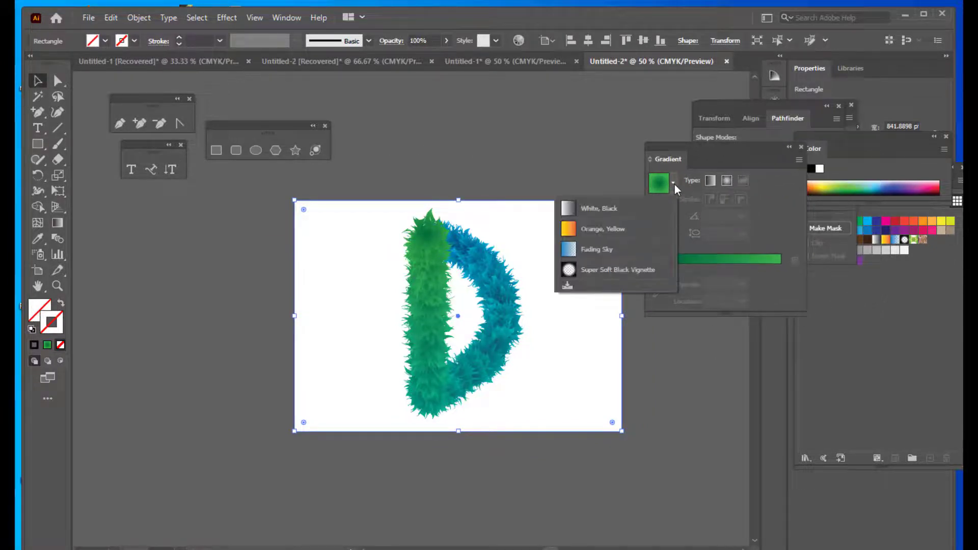
left_click(593, 231)
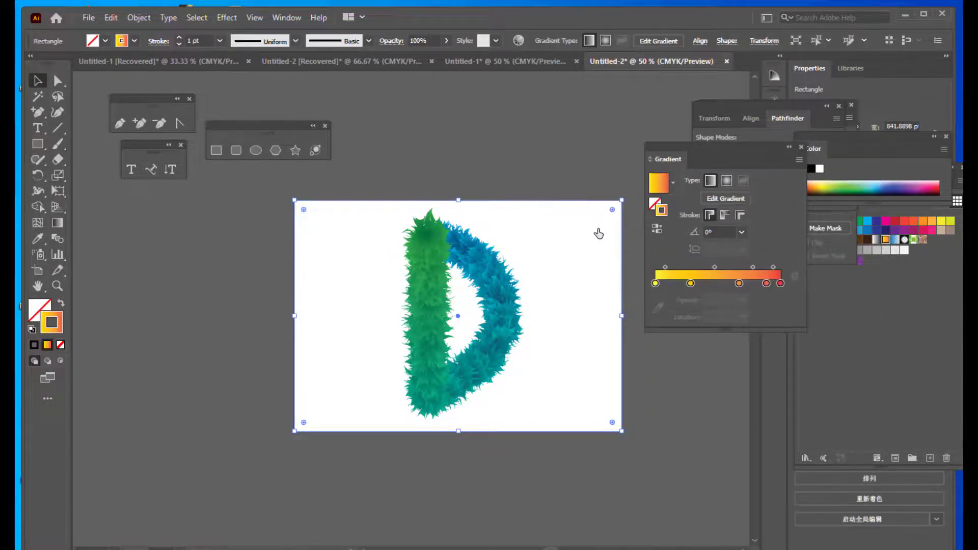
left_click(40, 313)
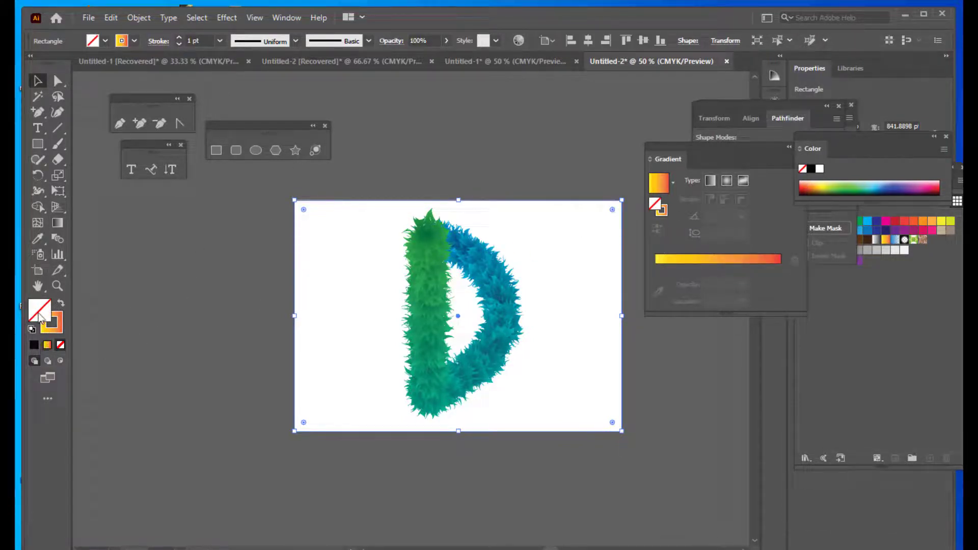
left_click(47, 345)
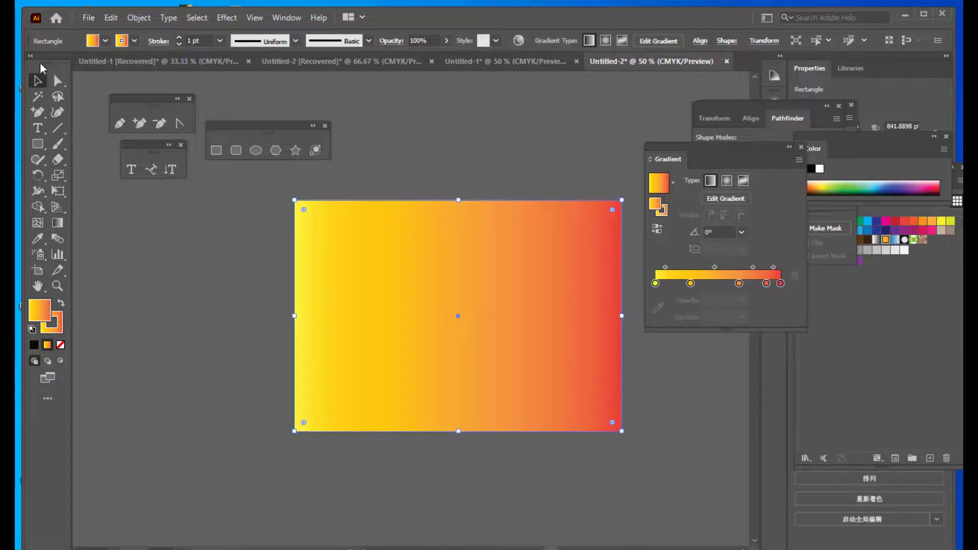
Step: Make the rectangle's gradient radial and stretch its annotator outward past the rectangle's edge for a softer, wider glow
left_click(727, 182)
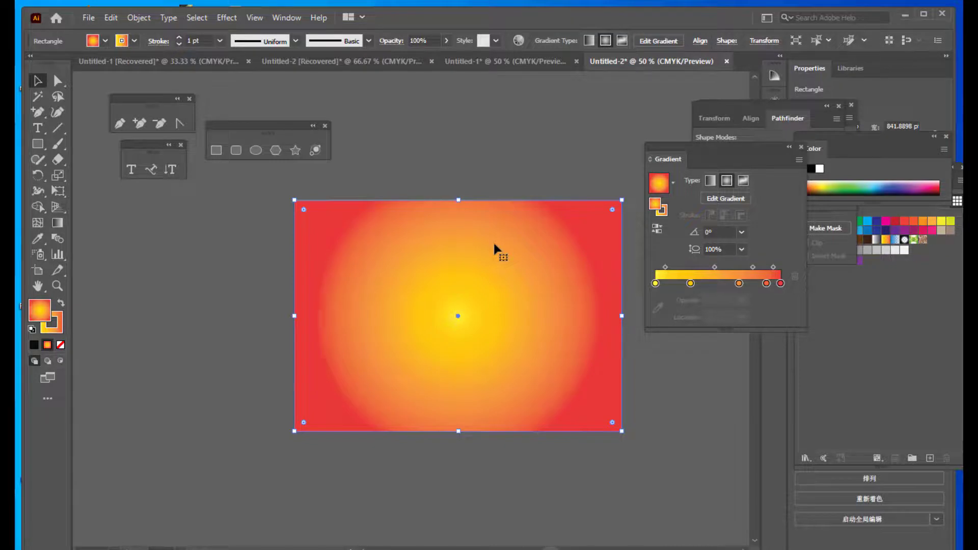
key("g")
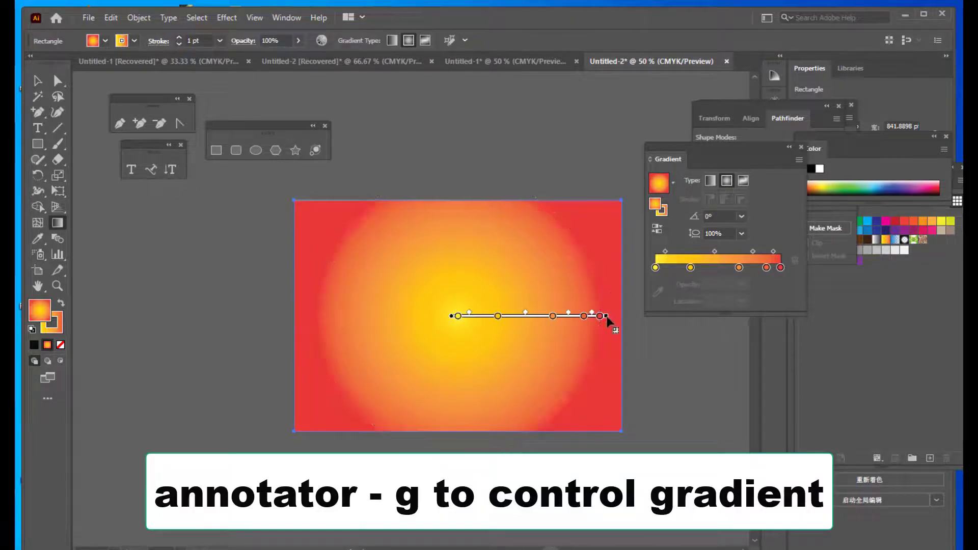
left_click_drag(606, 317, 671, 317)
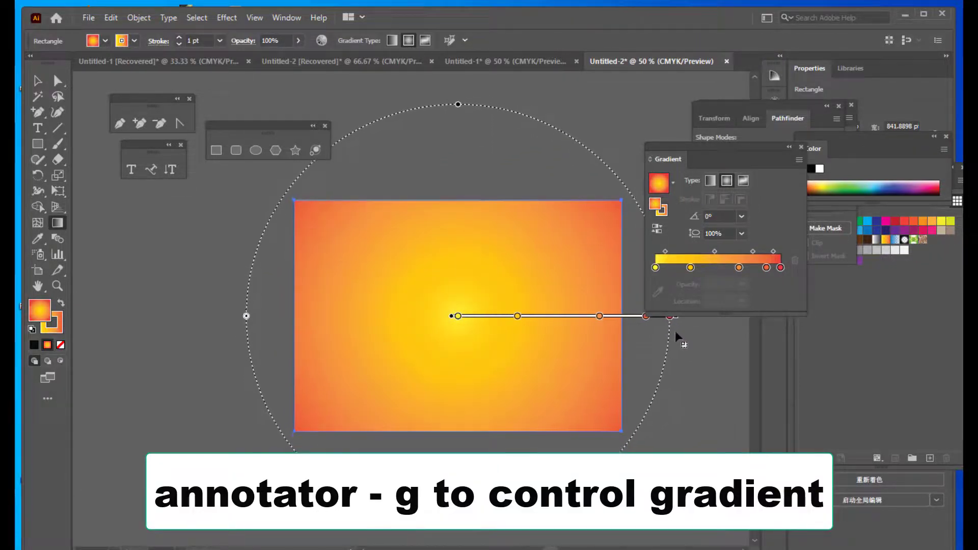
key("v")
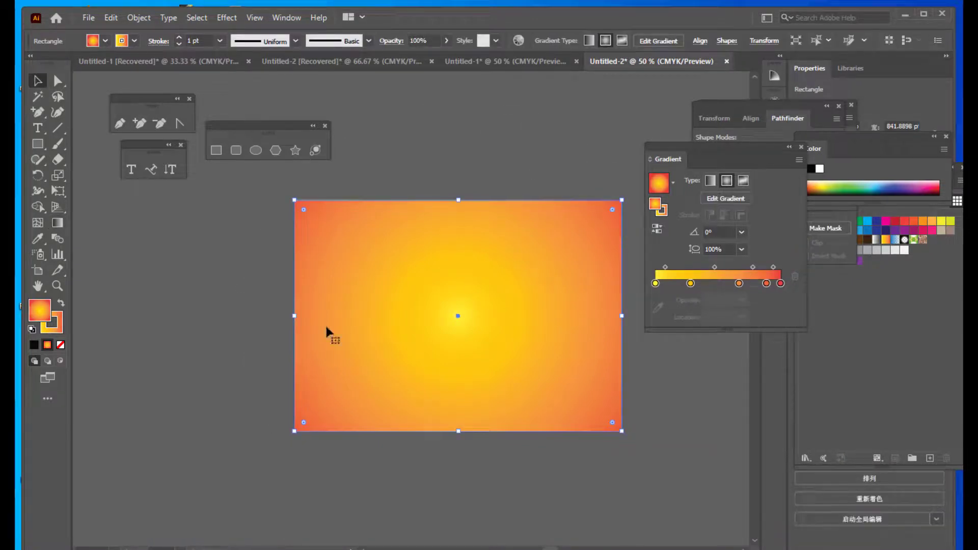
Step: Remove the rectangle's stroke and send the rectangle to the back, behind the fuzzy D
left_click(60, 328)
left_click(60, 345)
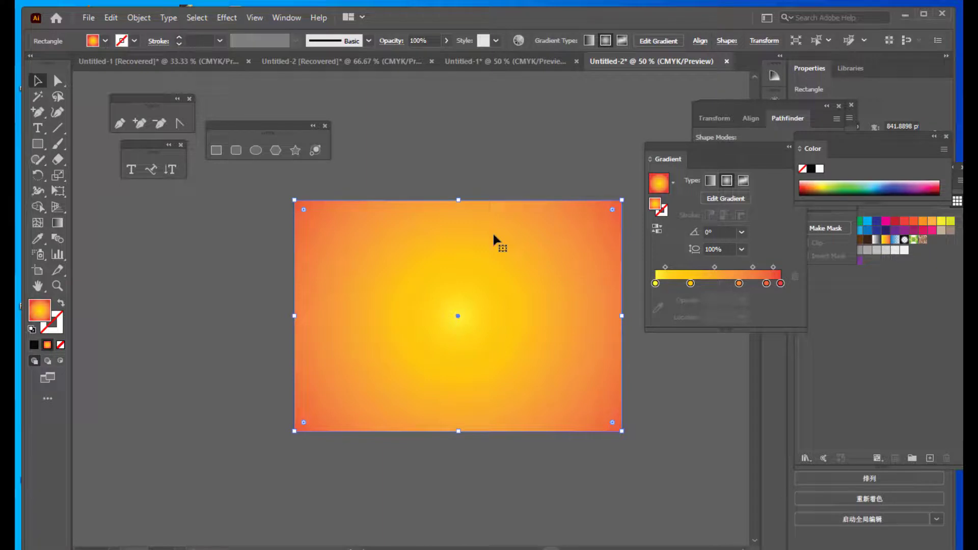
right_click(493, 236)
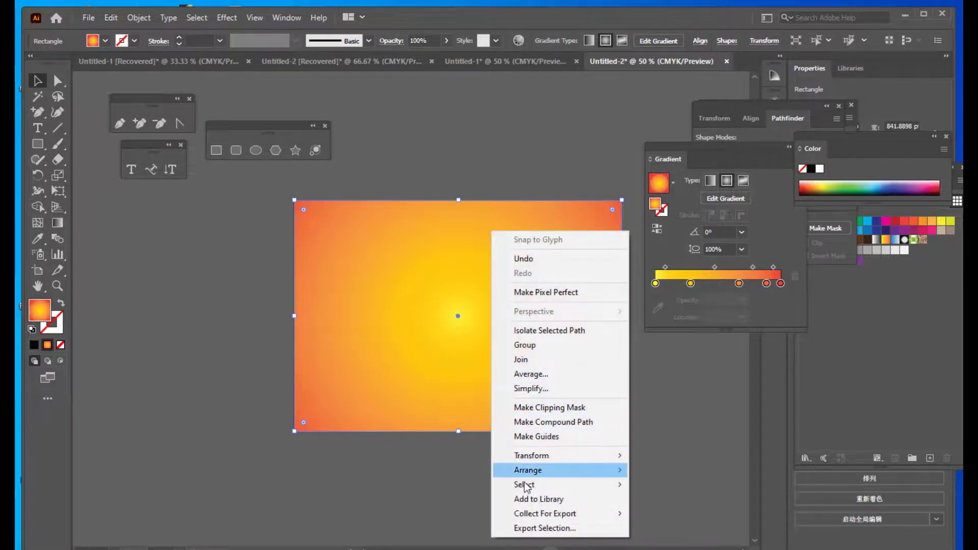
key("Escape")
right_click(519, 265)
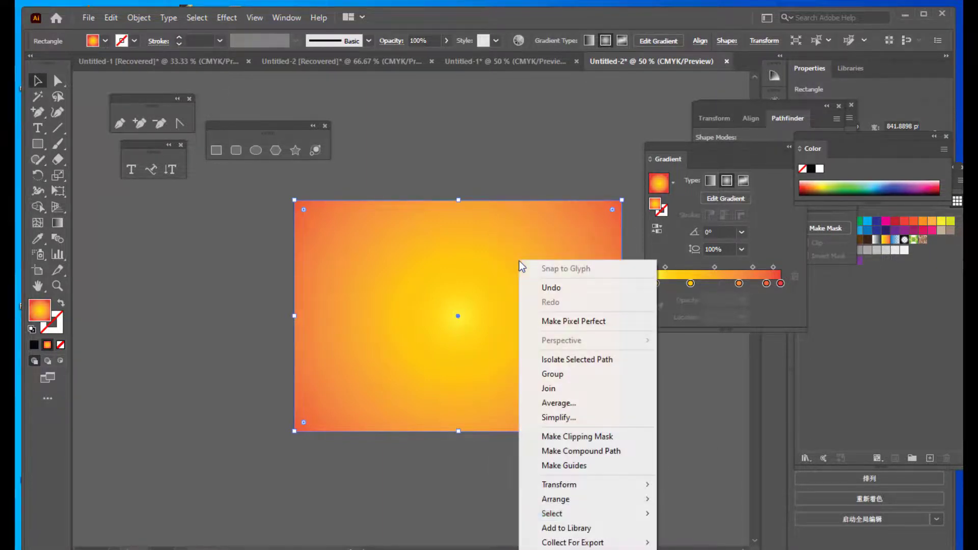
mouse_move(591, 499)
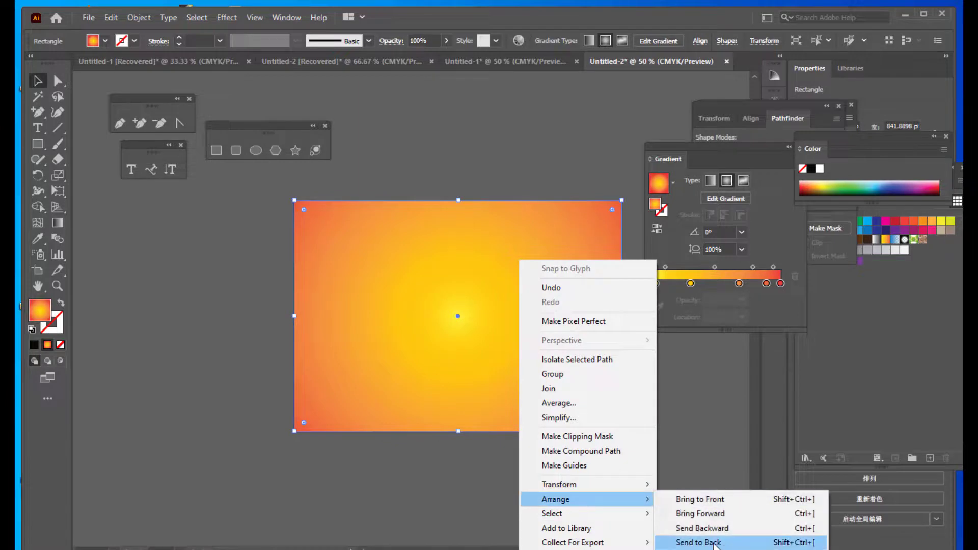
left_click(713, 543)
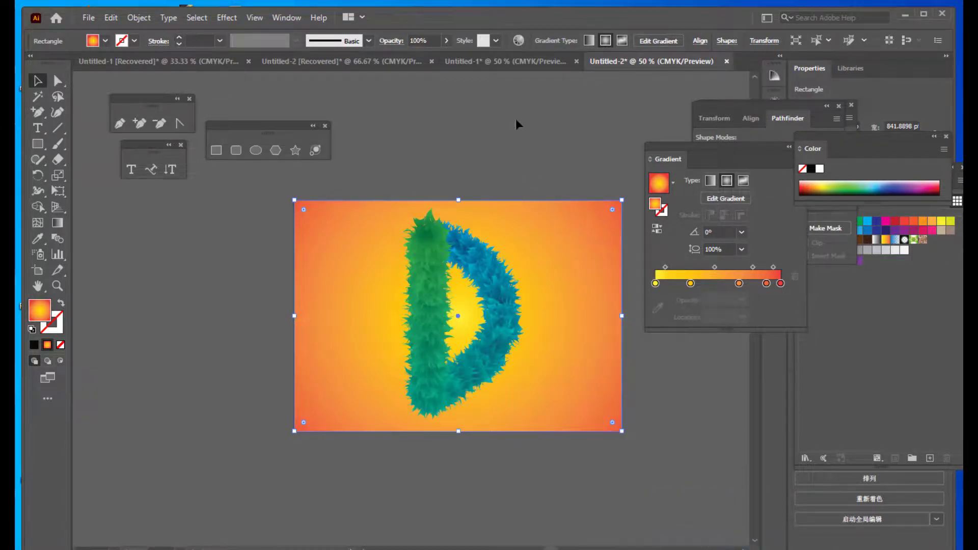
Step: Scale the fuzzy D down proportionally about its centre to about 289 pt wide and nudge it slightly up
left_click(498, 266)
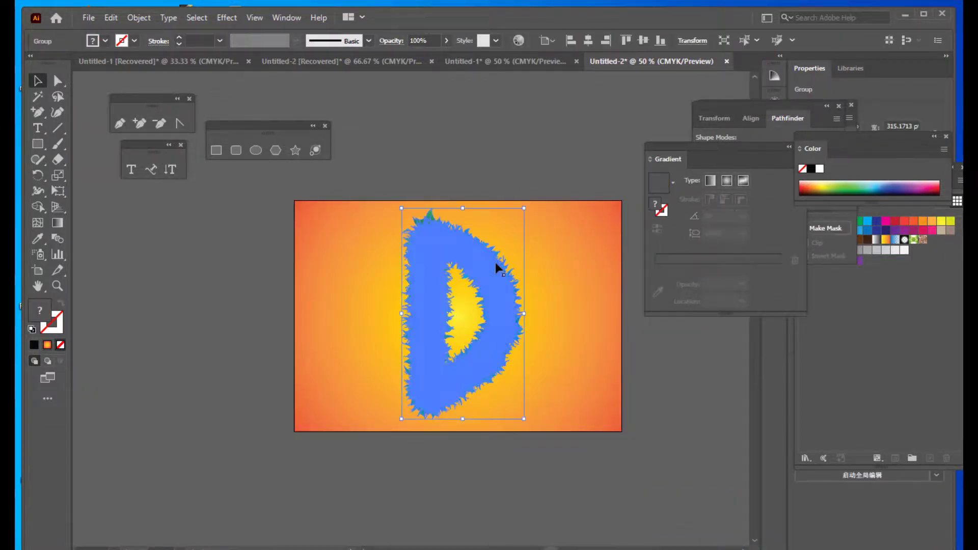
key("ctrl+=")
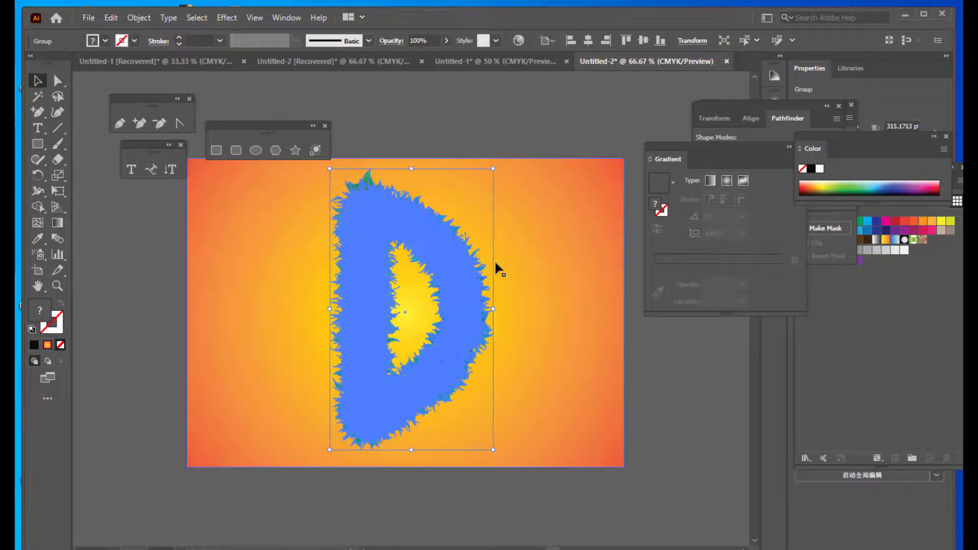
left_click(461, 146)
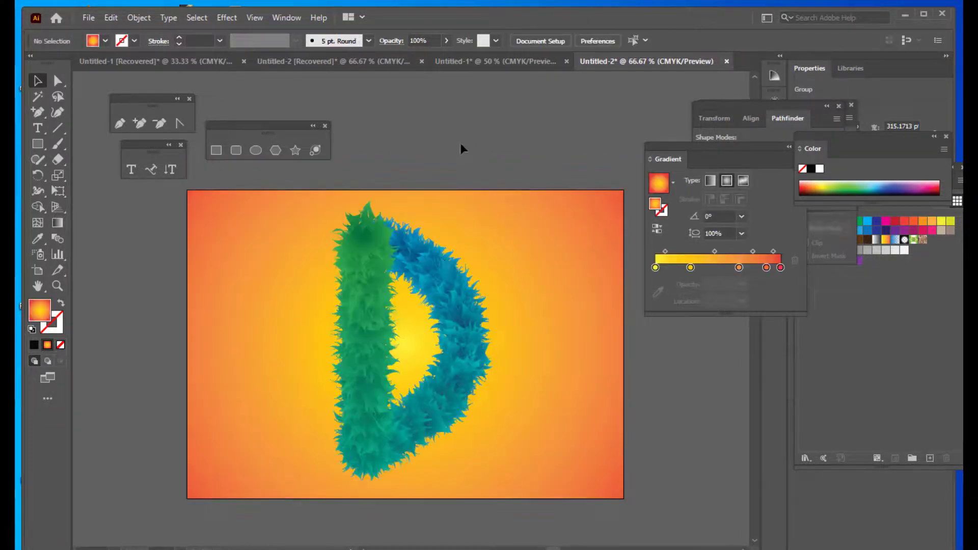
left_click(426, 284)
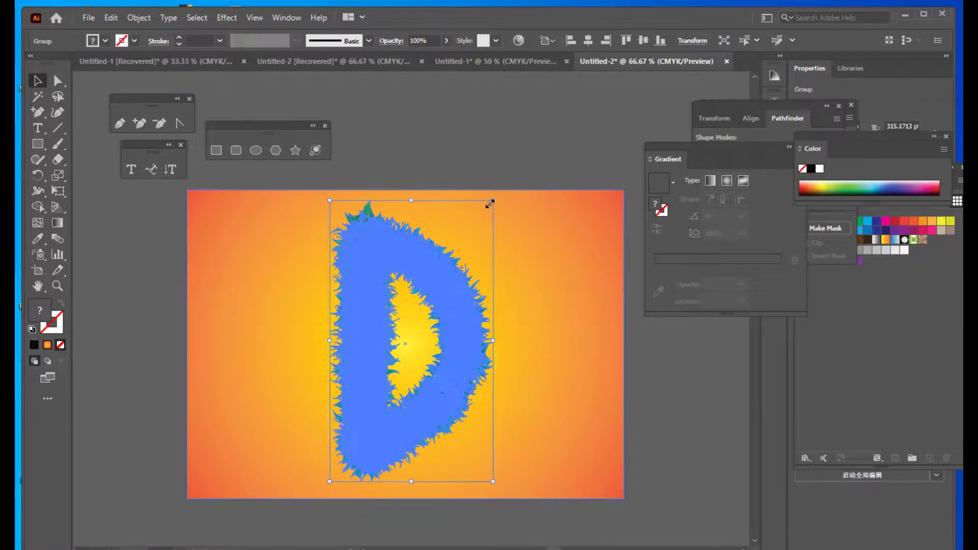
left_click_drag(490, 204, 478, 236)
mouse_move(448, 277)
left_mouse_down()
mouse_move(452, 267)
mouse_move(445, 274)
left_mouse_up()
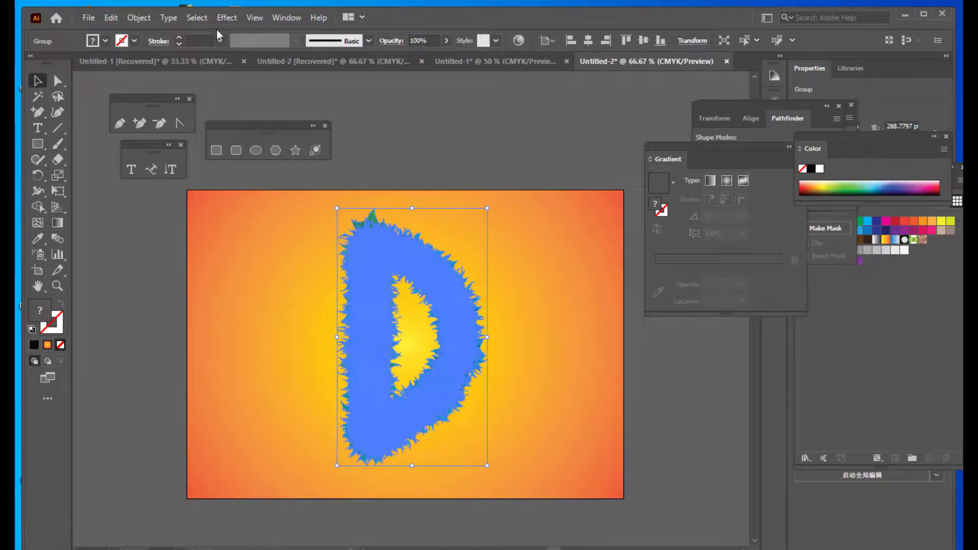
Step: Add a Drop Shadow effect to the fuzzy D with Multiply mode, 40% opacity, 7 pt X and Y offsets and 5 pt blur
left_click(227, 18)
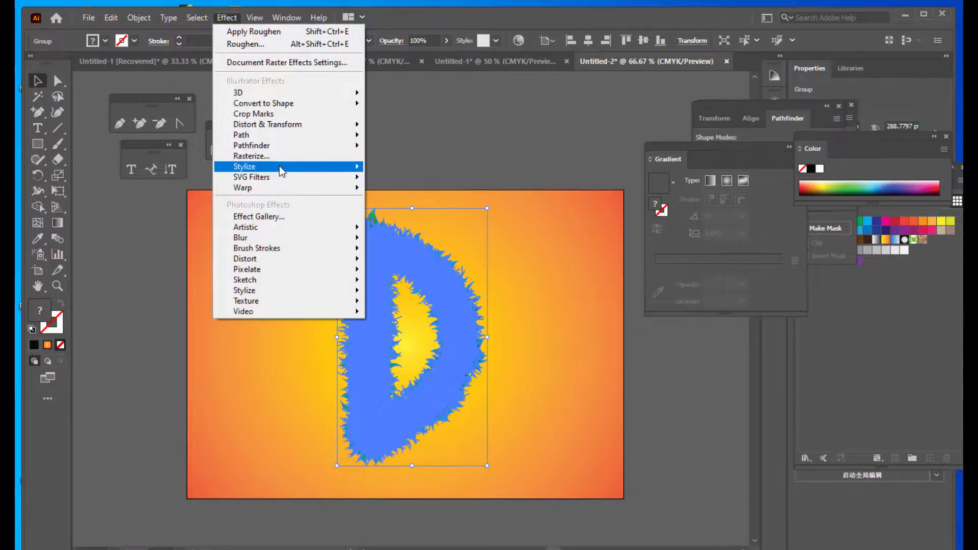
mouse_move(282, 171)
left_click(410, 169)
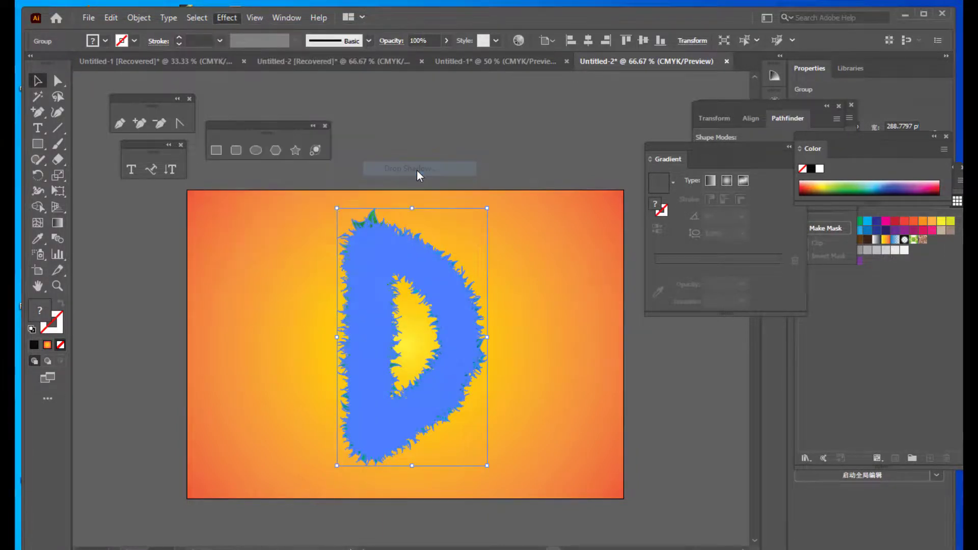
left_click_drag(624, 122, 640, 117)
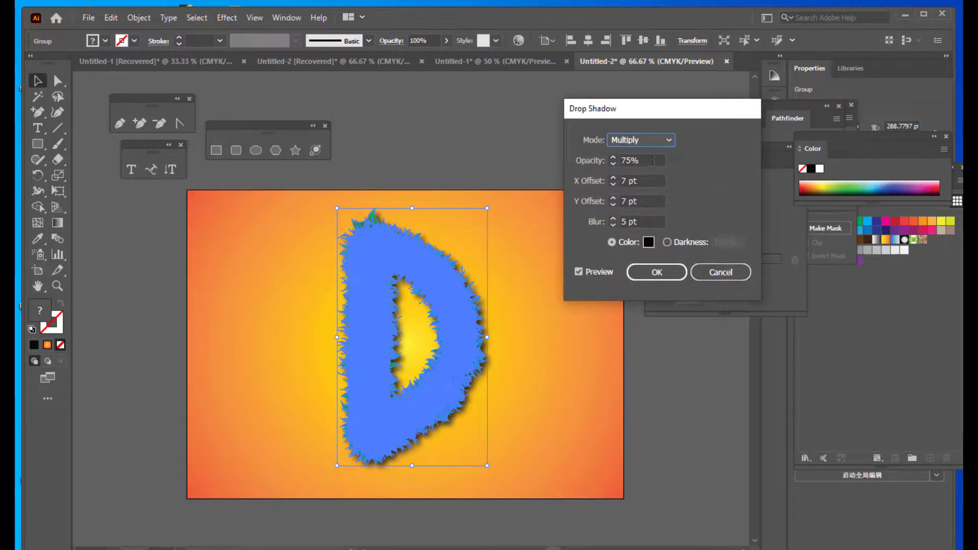
key("Tab")
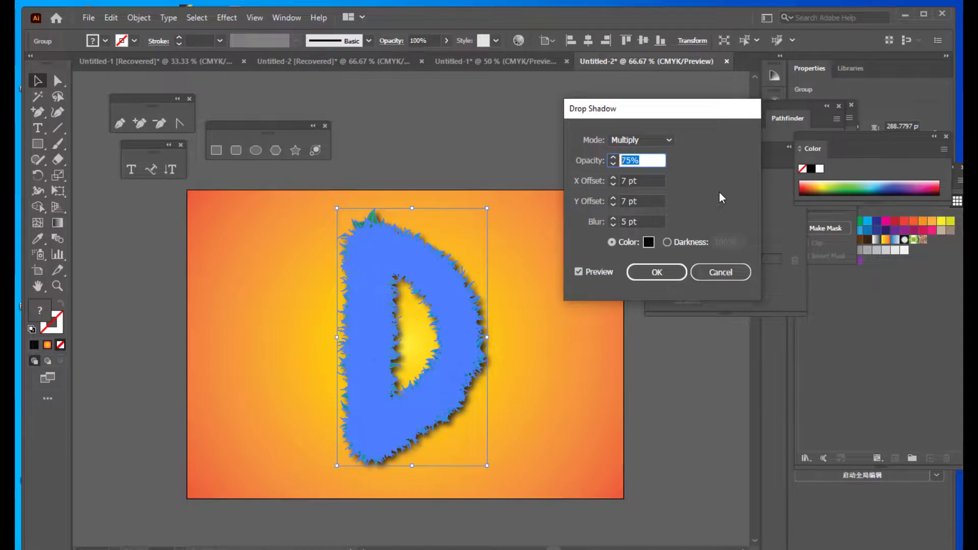
type("49")
type("0")
left_click(650, 183)
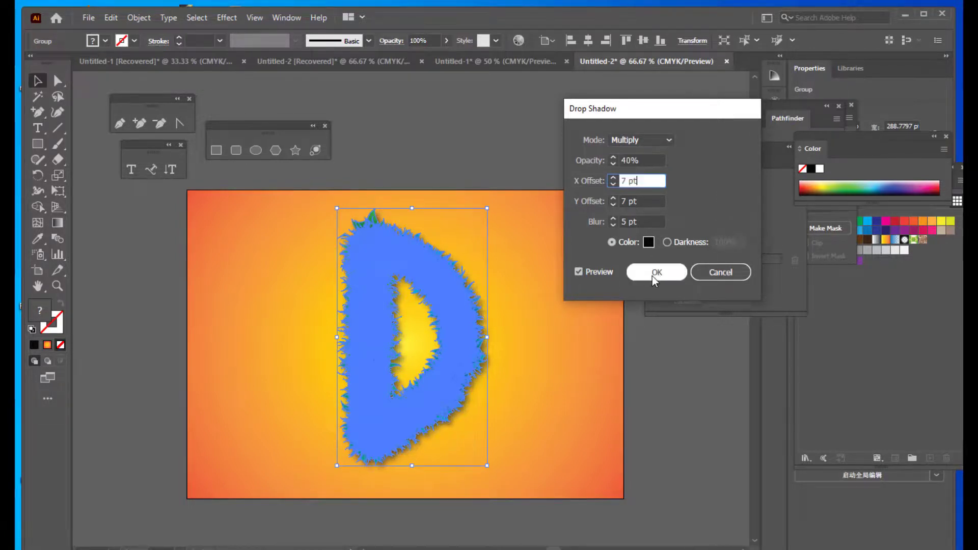
left_click(656, 273)
left_click(487, 134)
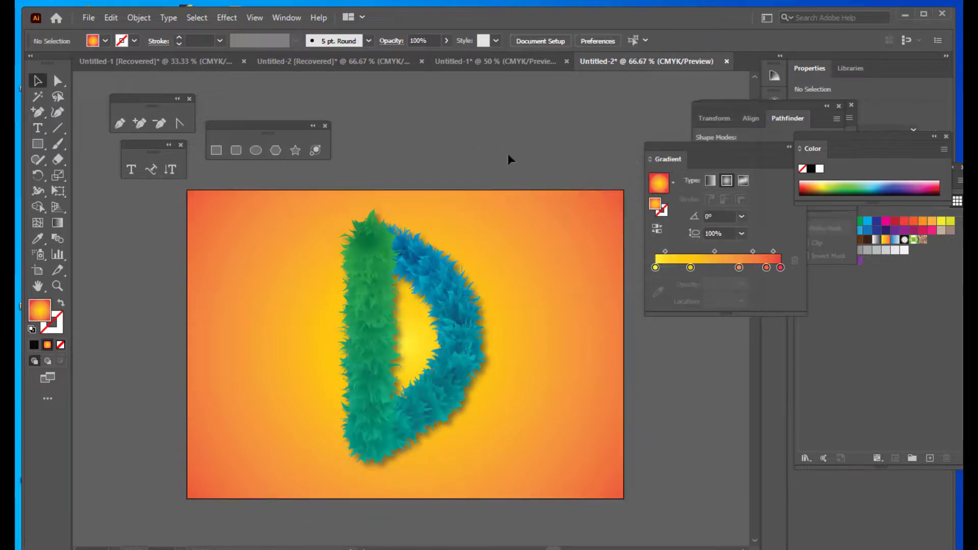
Step: Bring the finished artwork into clear view, with the floating Gradient panel moved off the artboard
key("space")
left_click_drag(576, 316, 602, 308)
left_click_drag(671, 145, 714, 145)
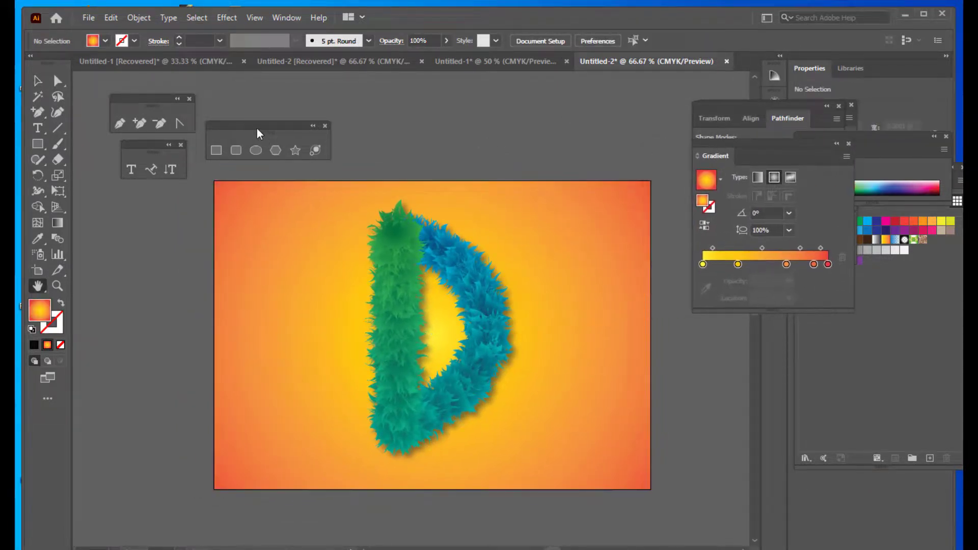
Step: Move the floating shape tools panel up, clear of the artboard, and centre the artwork in view
left_click_drag(258, 133, 258, 103)
scroll(539, 300, "down", 2)
scroll(545, 295, "up", 3)
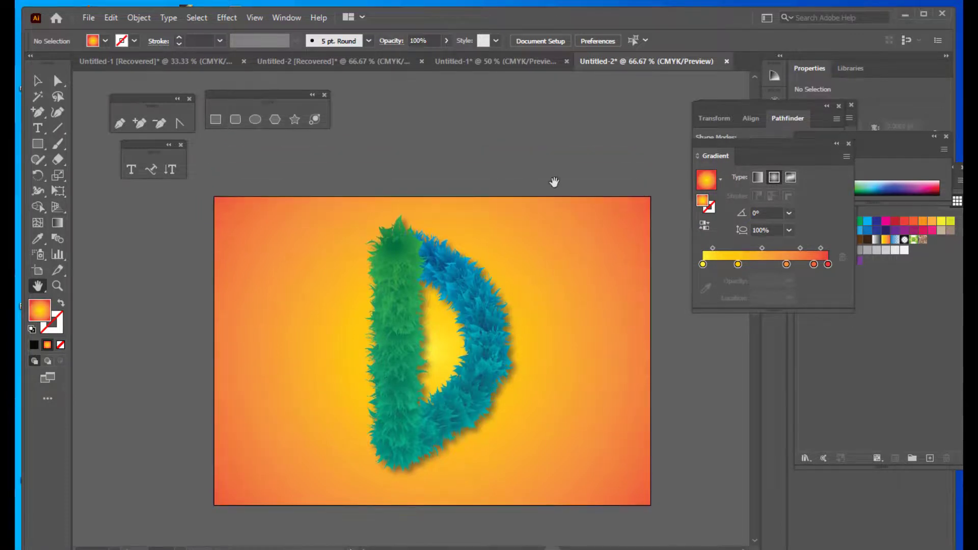
left_click_drag(553, 252, 559, 225)
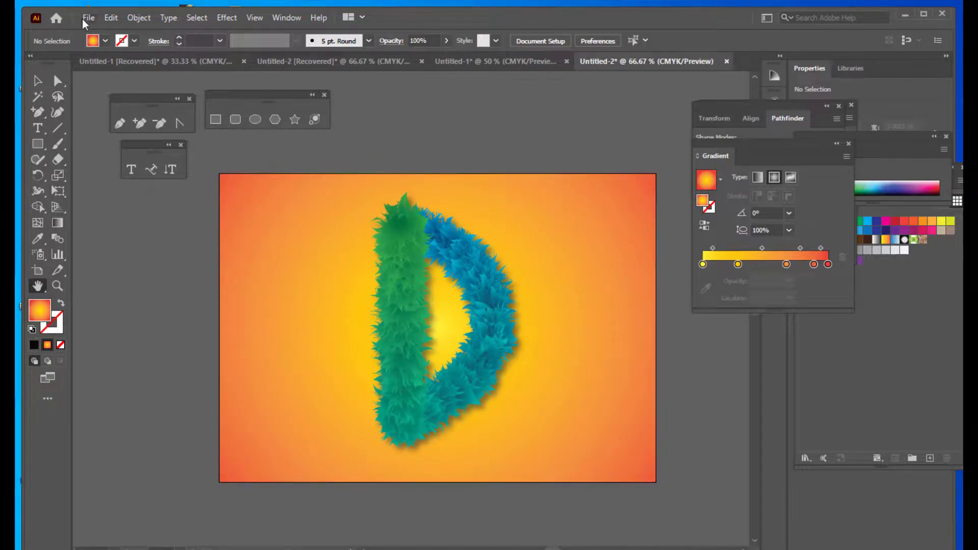
Step: Start an Export As of the finished artwork and choose the Desktop as the destination folder
left_click(84, 19)
mouse_move(127, 276)
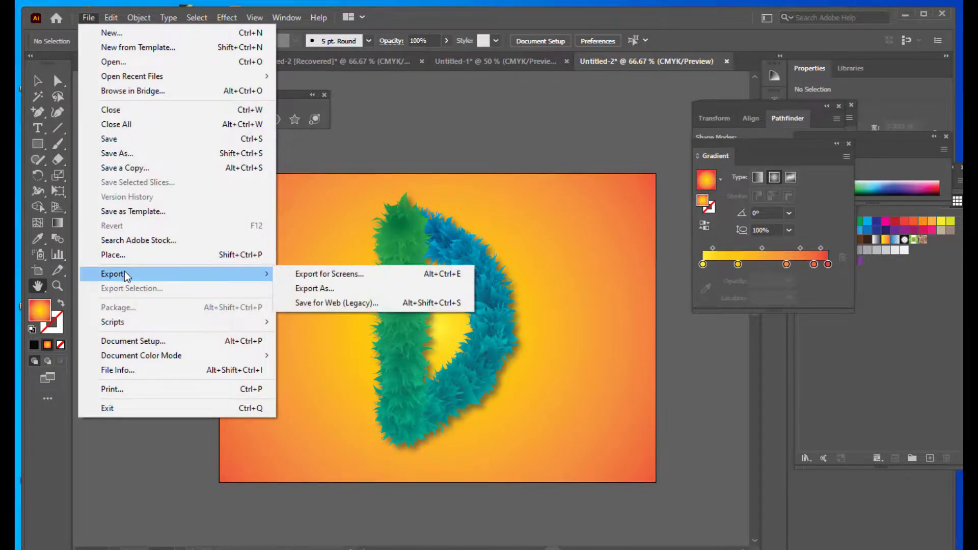
left_click(354, 289)
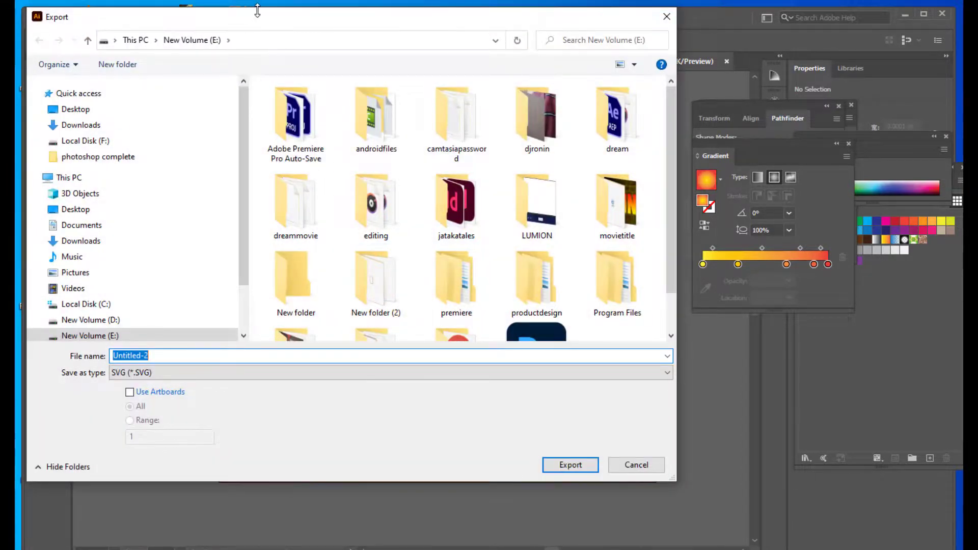
left_click_drag(279, 23, 363, 20)
left_click(146, 107)
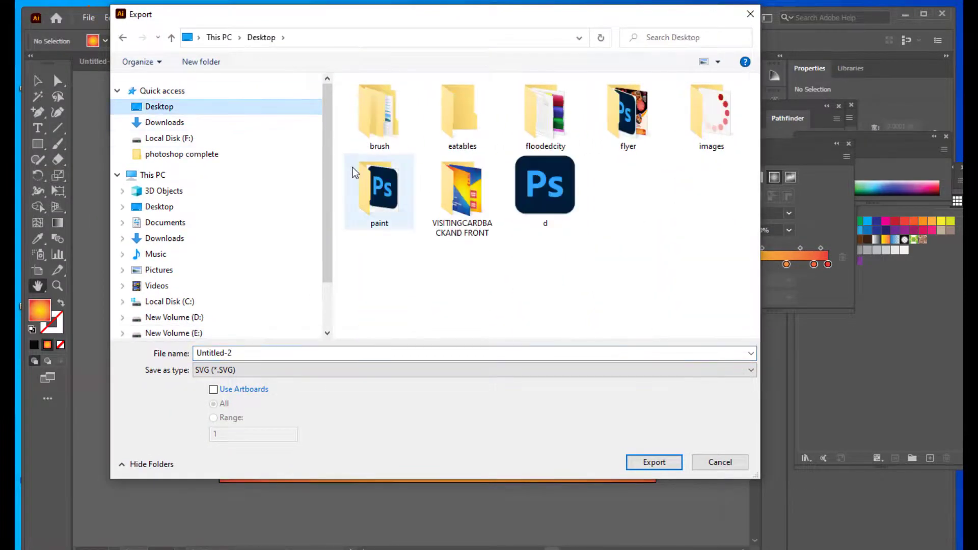
Step: Export the artwork in SVG format under the file name letterd, accepting the offered SVG options
left_click_drag(241, 353, 143, 358)
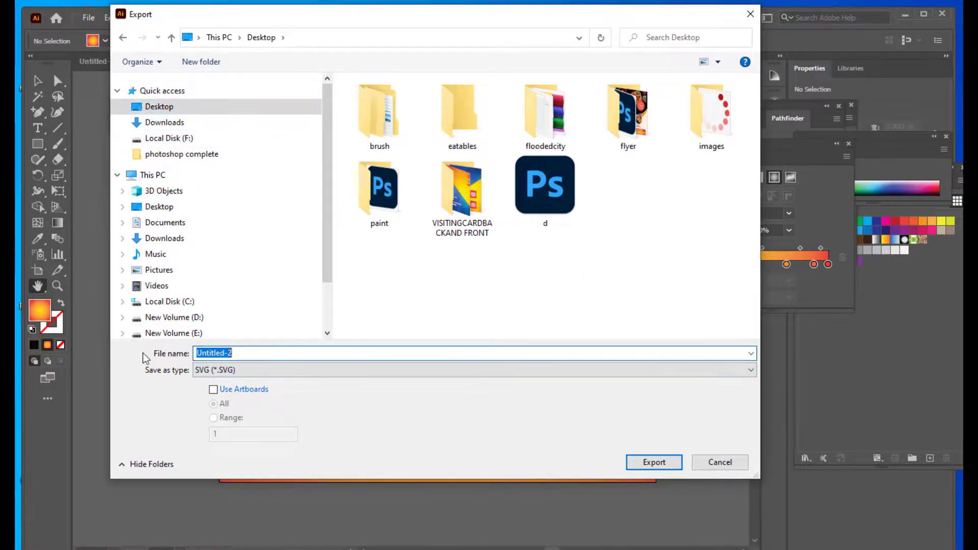
left_click(322, 370)
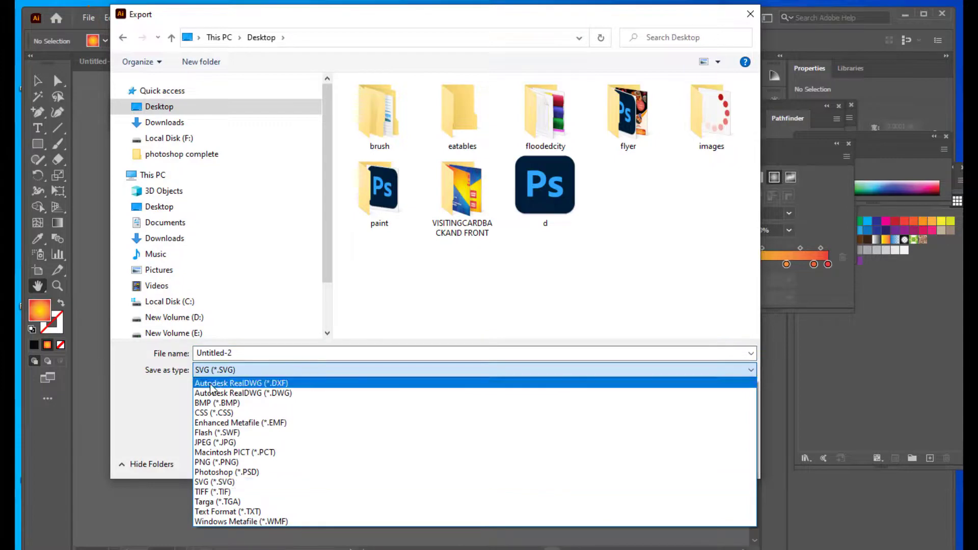
left_click(215, 482)
left_click(255, 354)
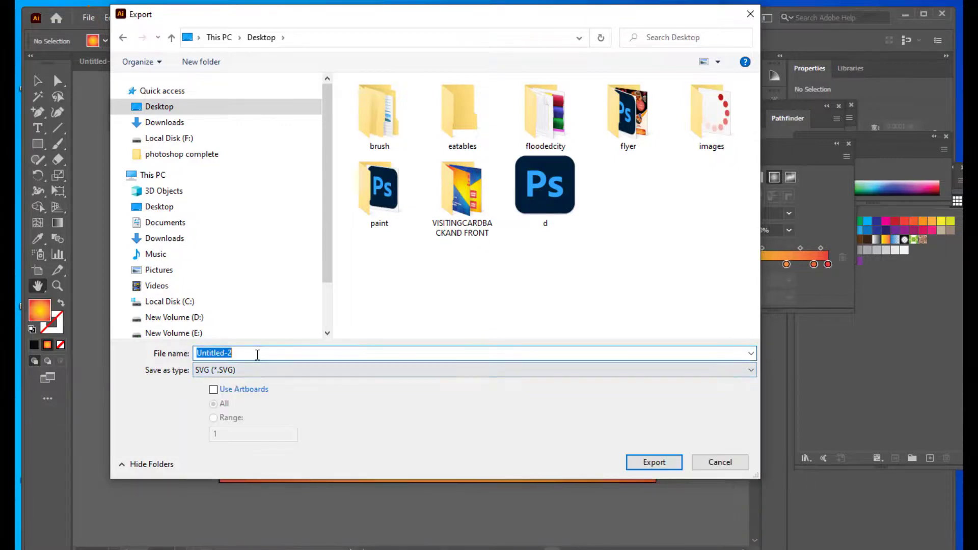
type("letterd")
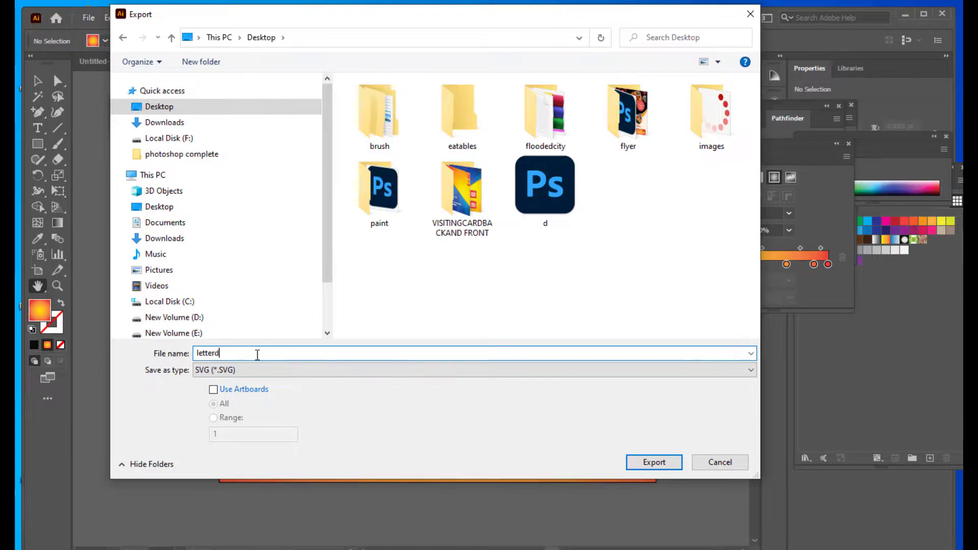
left_click(642, 468)
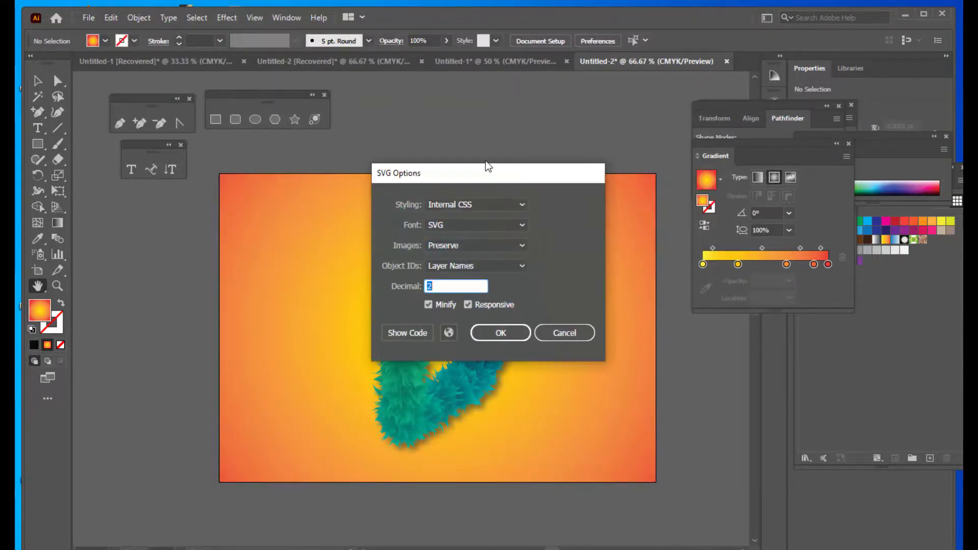
left_click_drag(521, 174, 607, 157)
left_click(589, 315)
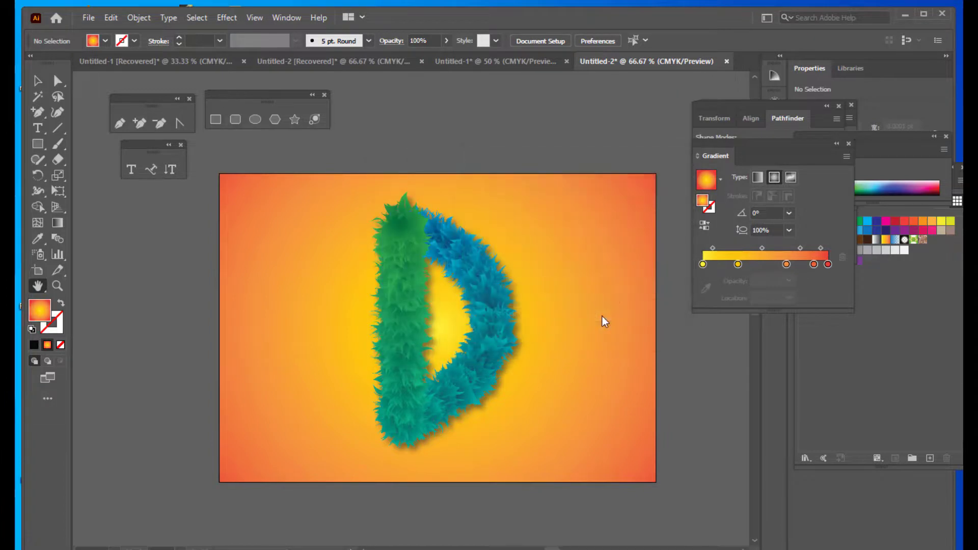
Step: Switch to the Windows desktop and try to view the exported letterd file in Photoshop
left_click(905, 19)
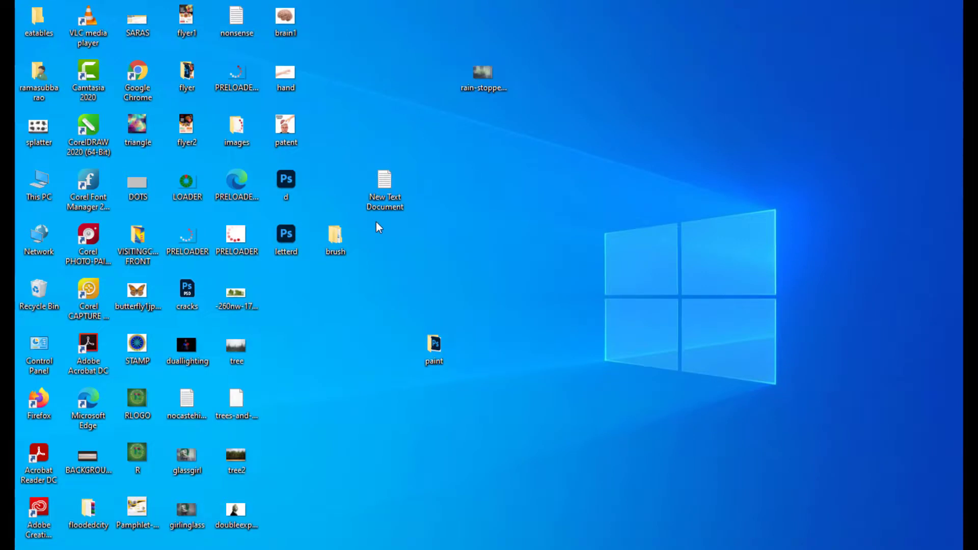
double_click(292, 241)
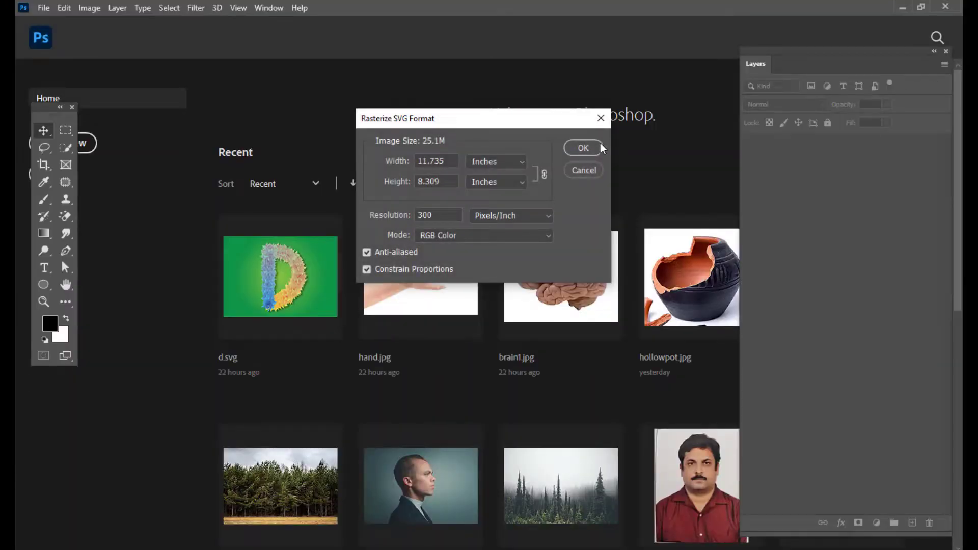
left_click(600, 146)
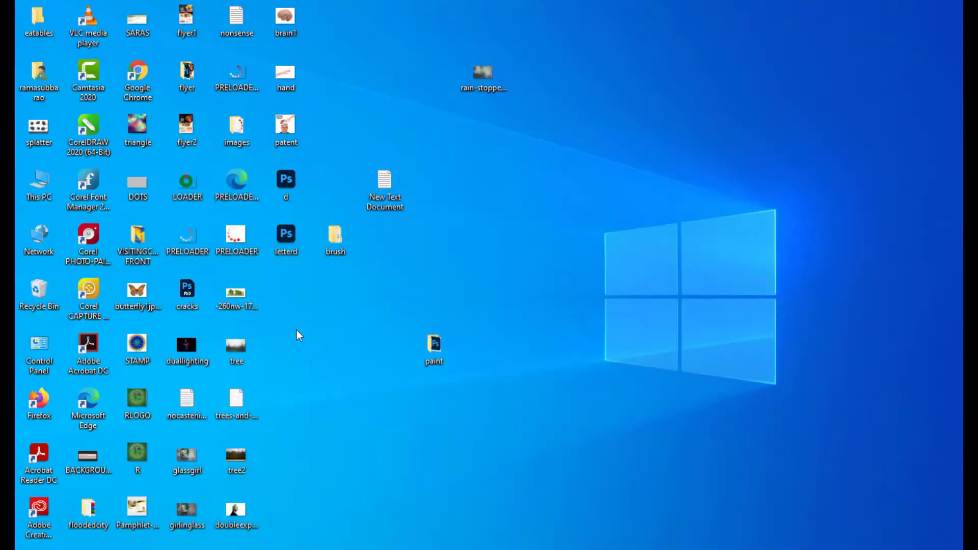
Step: Open the letterd file from the desktop with Google Chrome to view the exported artwork
right_click(285, 238)
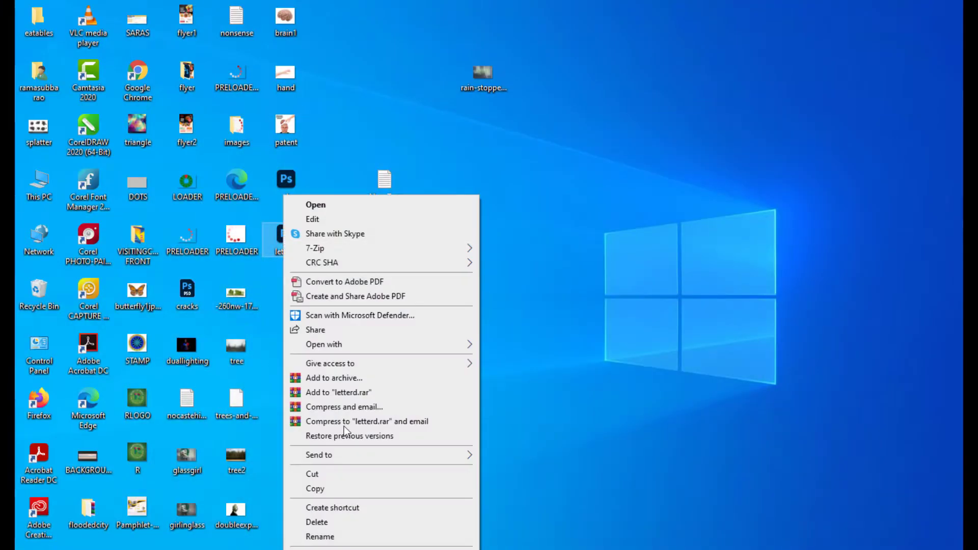
mouse_move(360, 345)
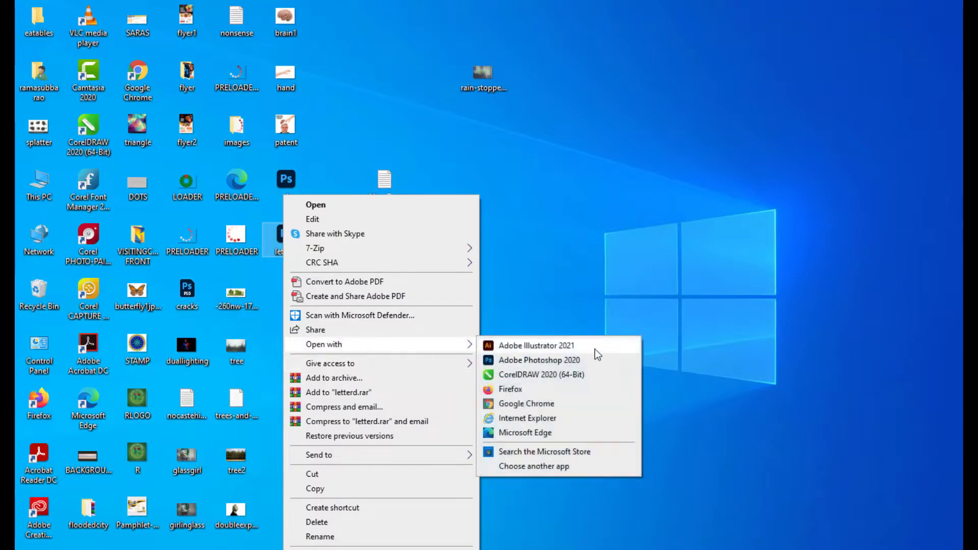
left_click(529, 407)
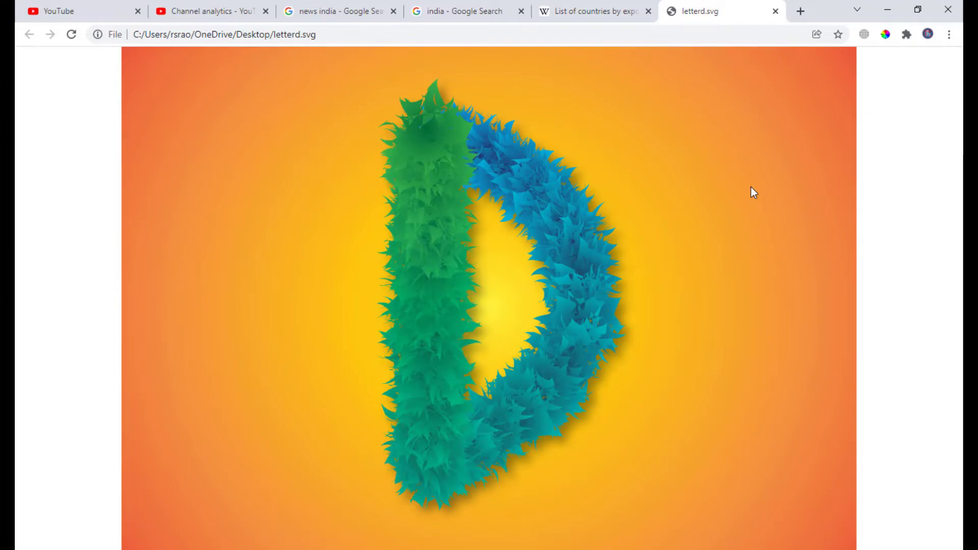